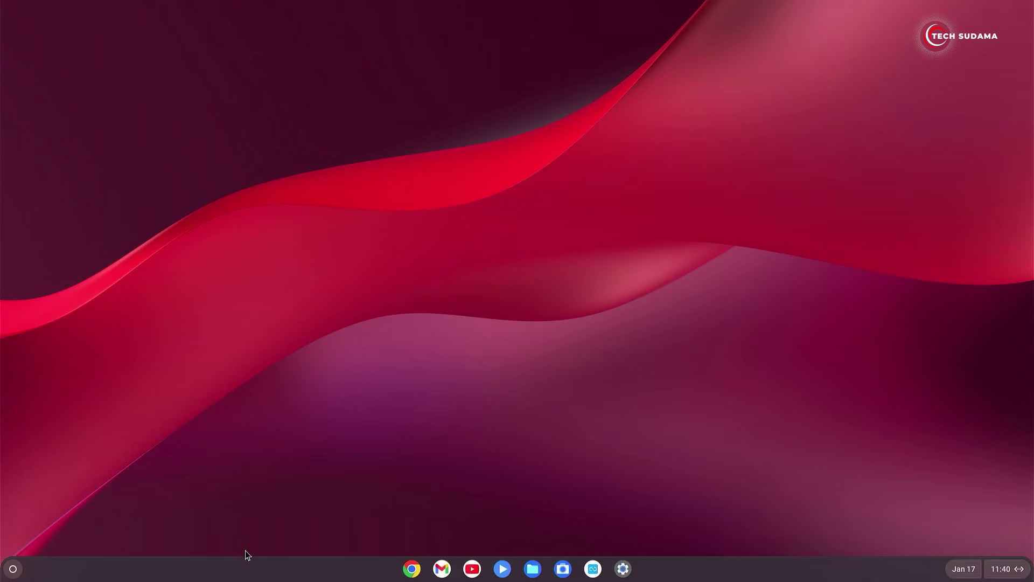
Show the desk name on the shelf and add two new desks, Desk 2 and Desk 3
right_click(250, 573)
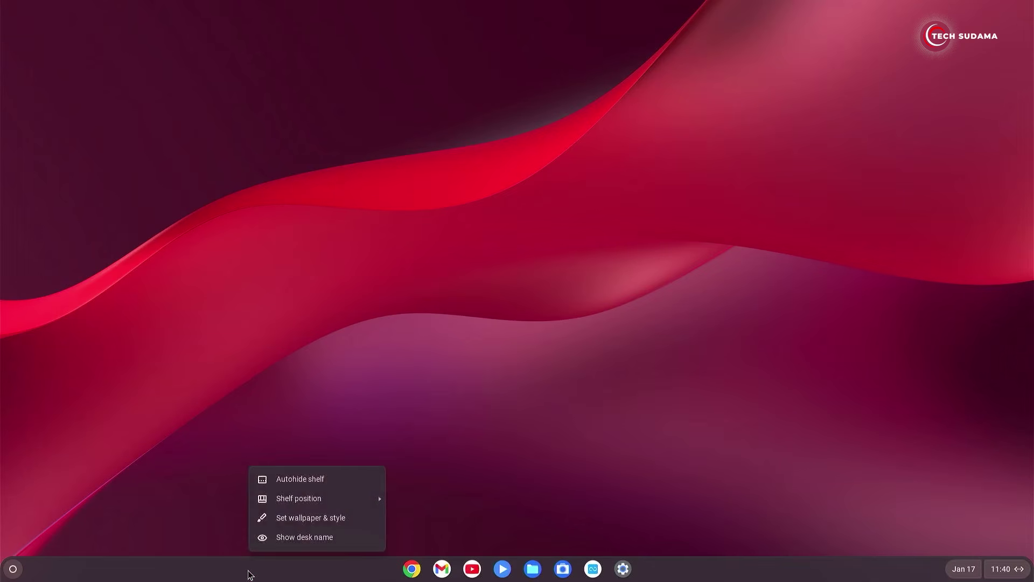
left_click(286, 538)
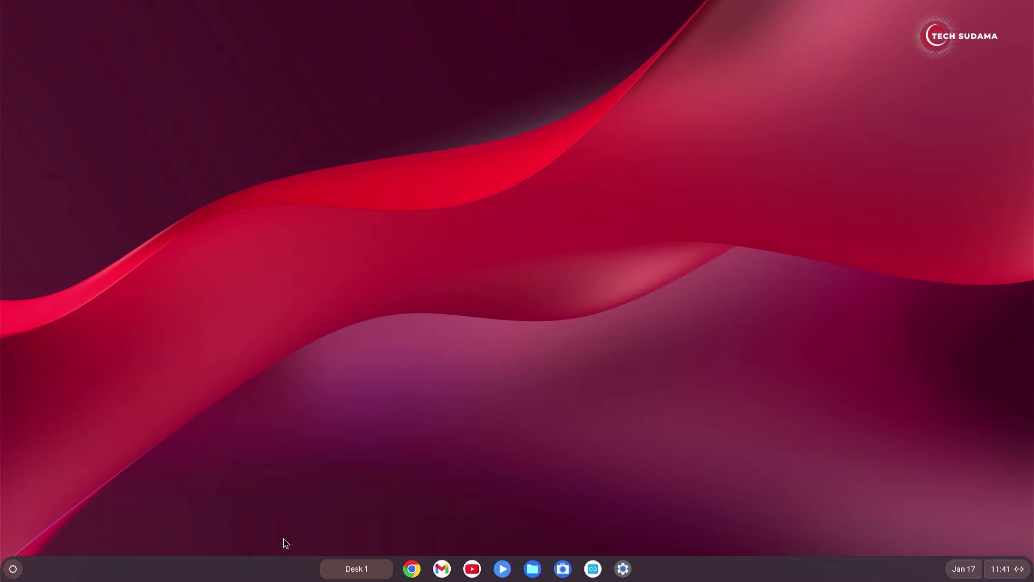
left_click(357, 570)
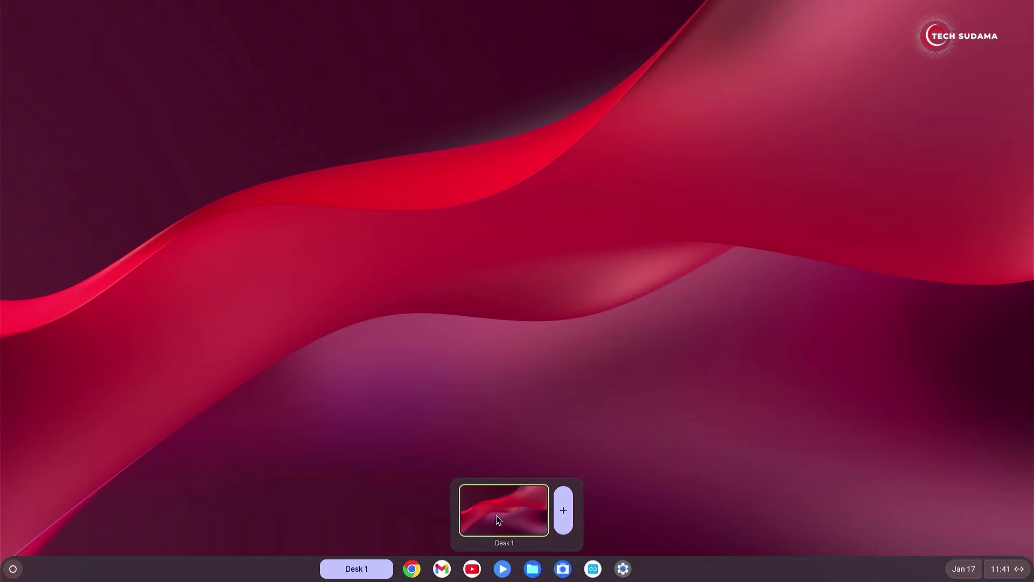
left_click(565, 511)
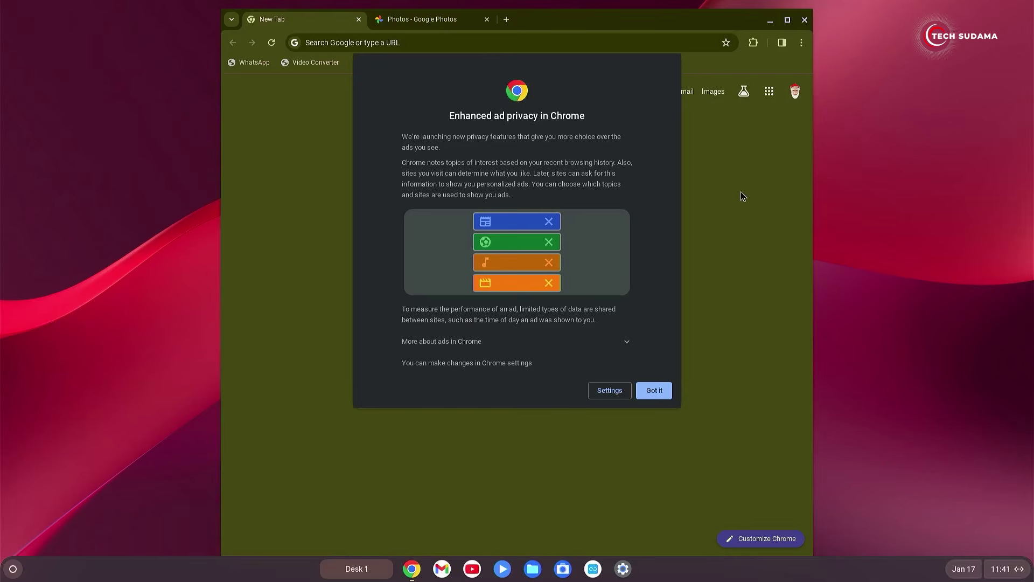
left_click(360, 570)
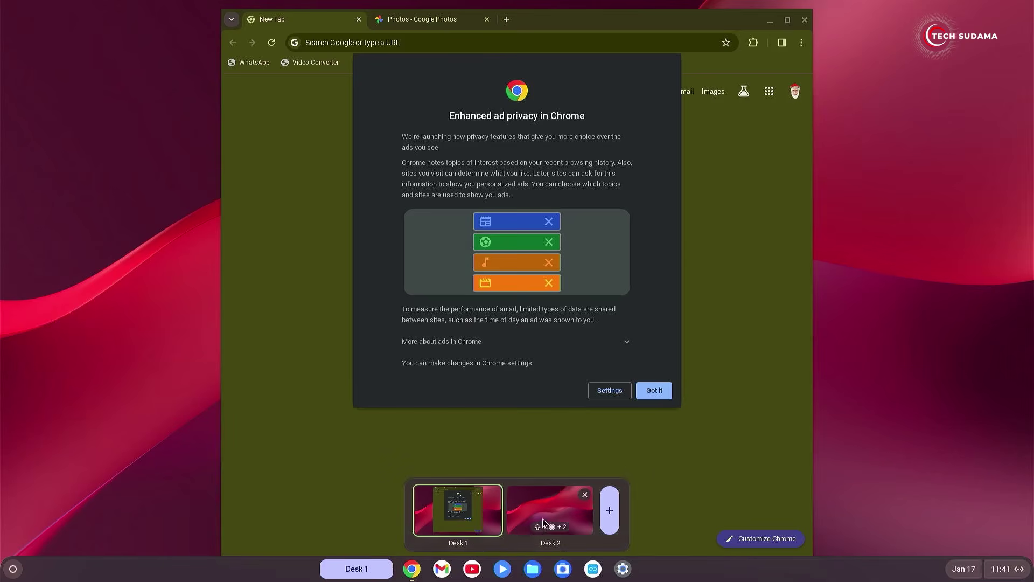
left_click(609, 510)
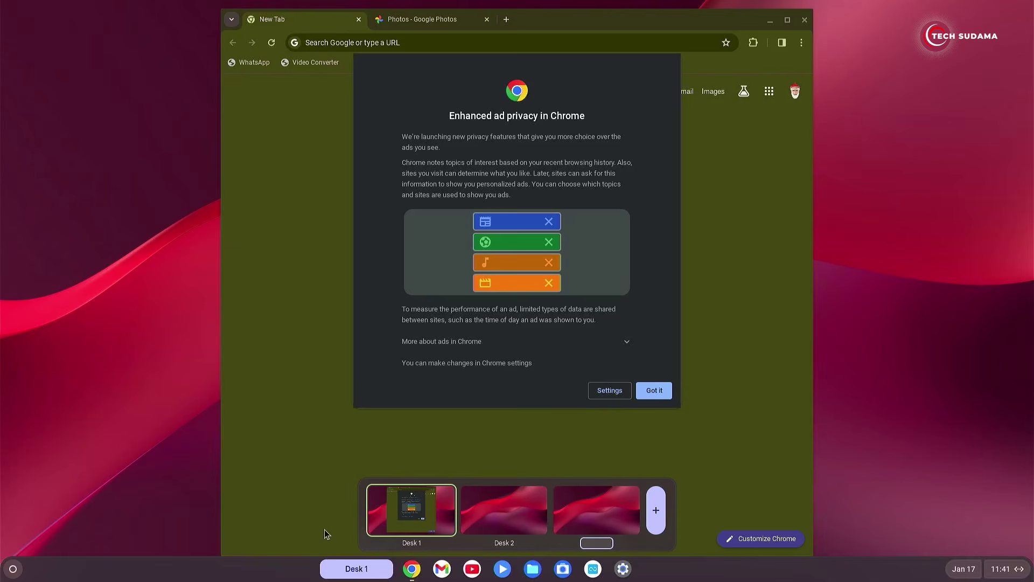
Launch MX Player on Desk 2 and open Settings on Desk 3
left_click(485, 509)
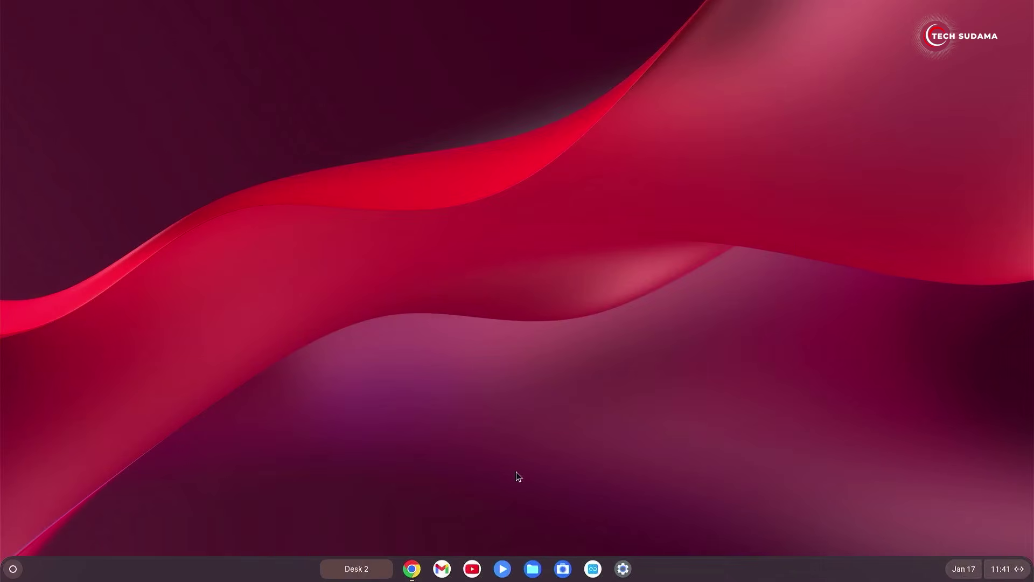
left_click(503, 568)
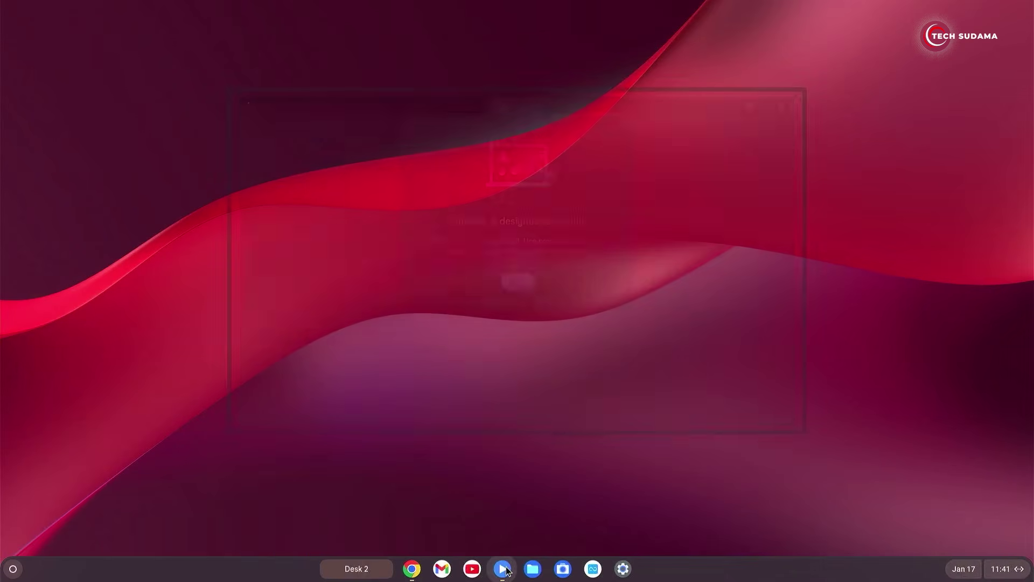
left_click(367, 572)
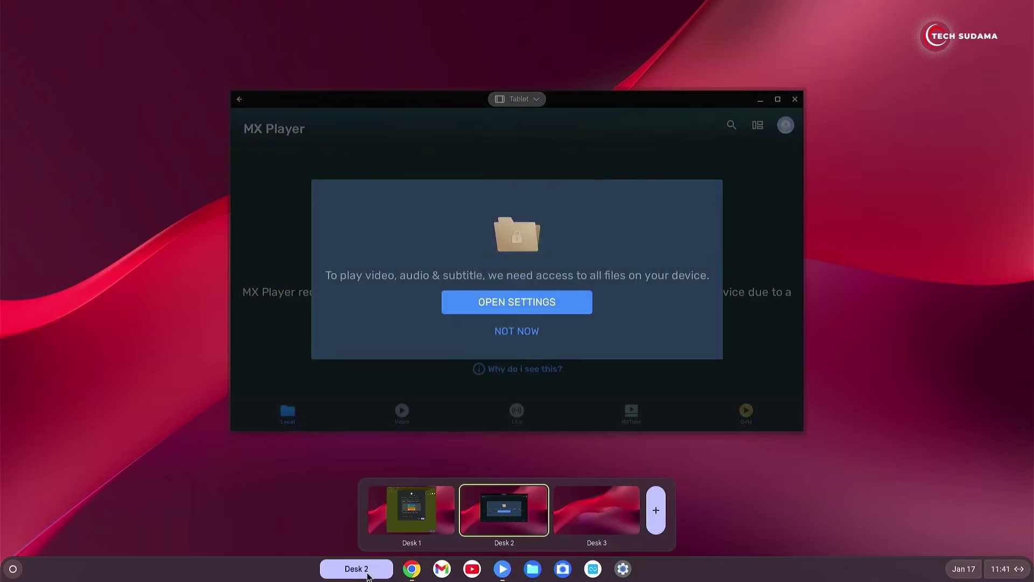
left_click(590, 514)
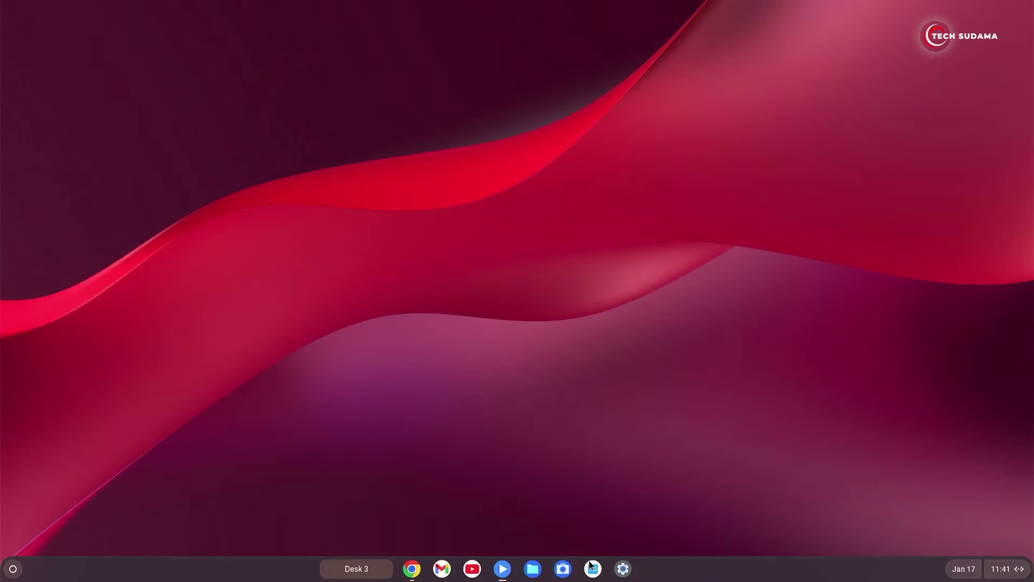
left_click(623, 570)
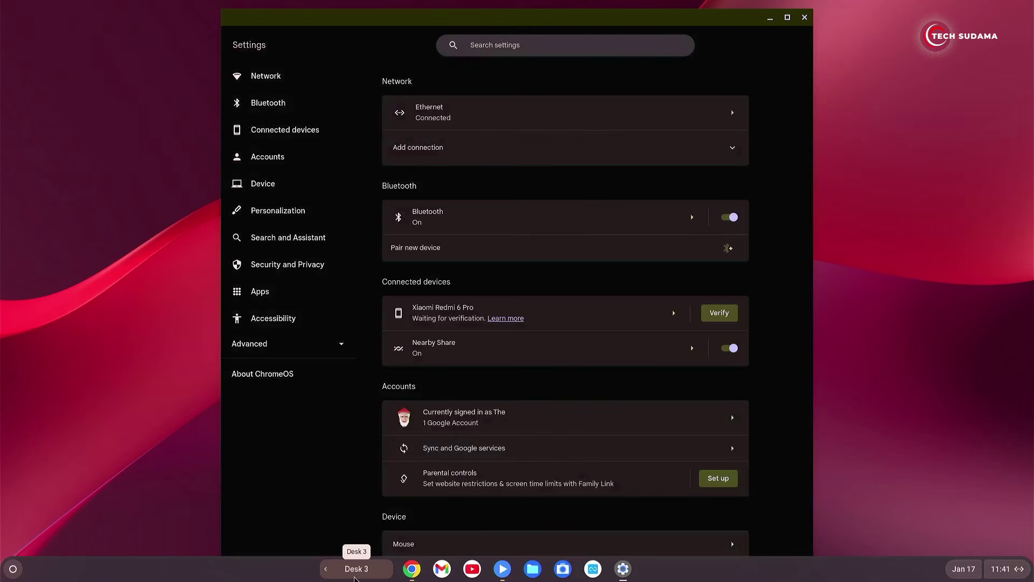
Go through the desks one by one from Desk 3 to Desk 1, forward to Desk 3, and back to Desk 1
left_click(326, 570)
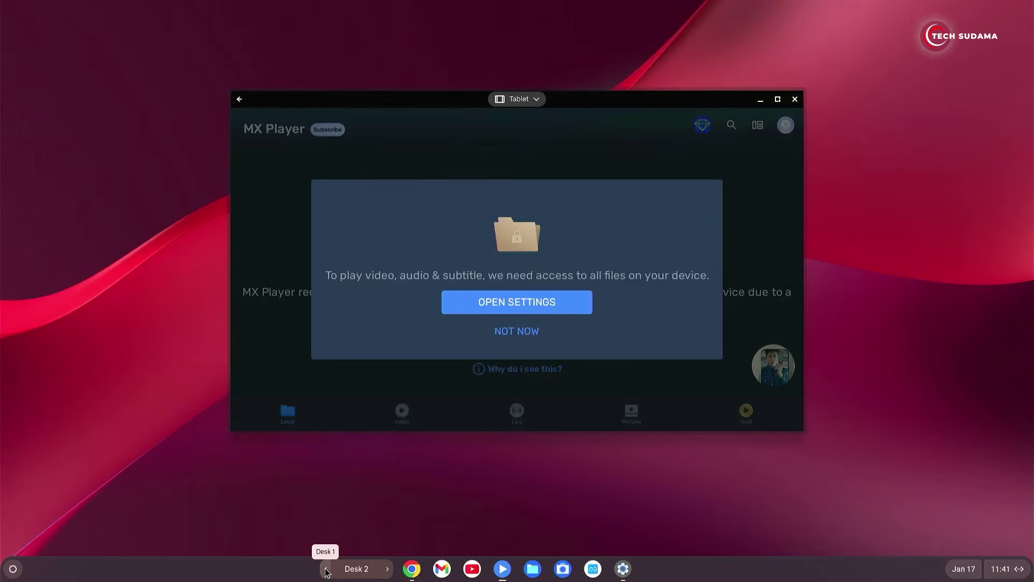
left_click(326, 570)
left_click(389, 570)
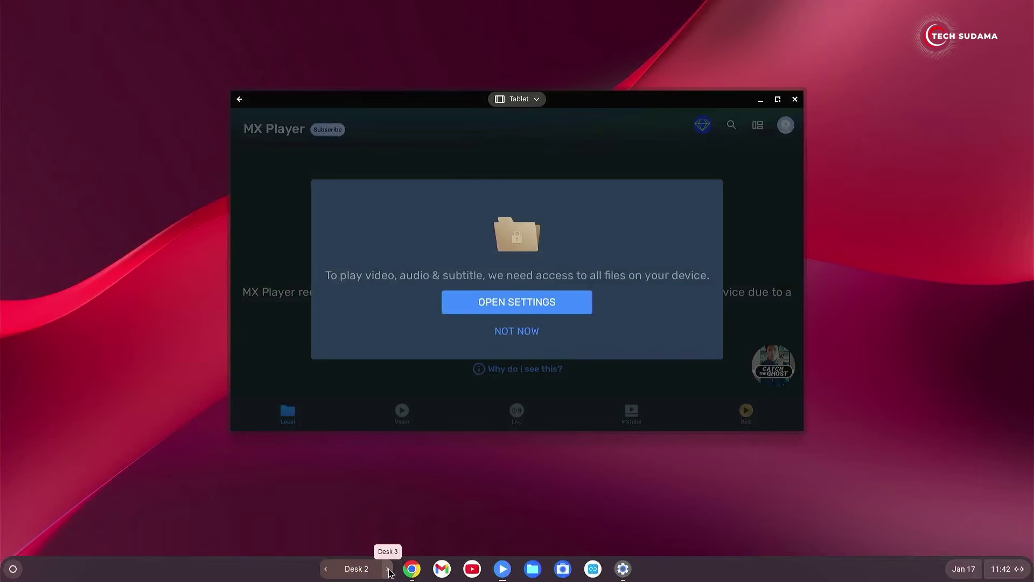
left_click(389, 569)
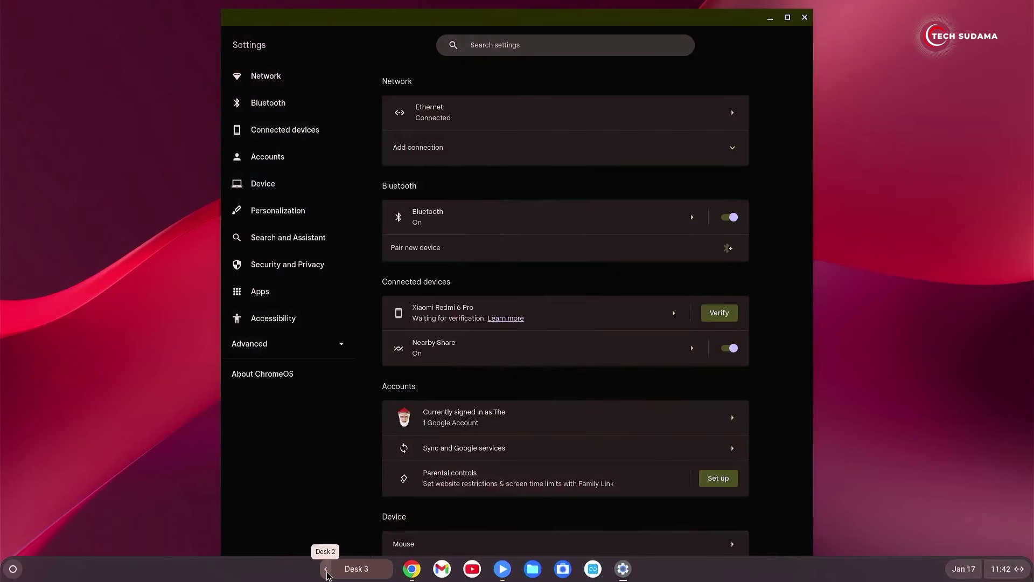
left_click(326, 571)
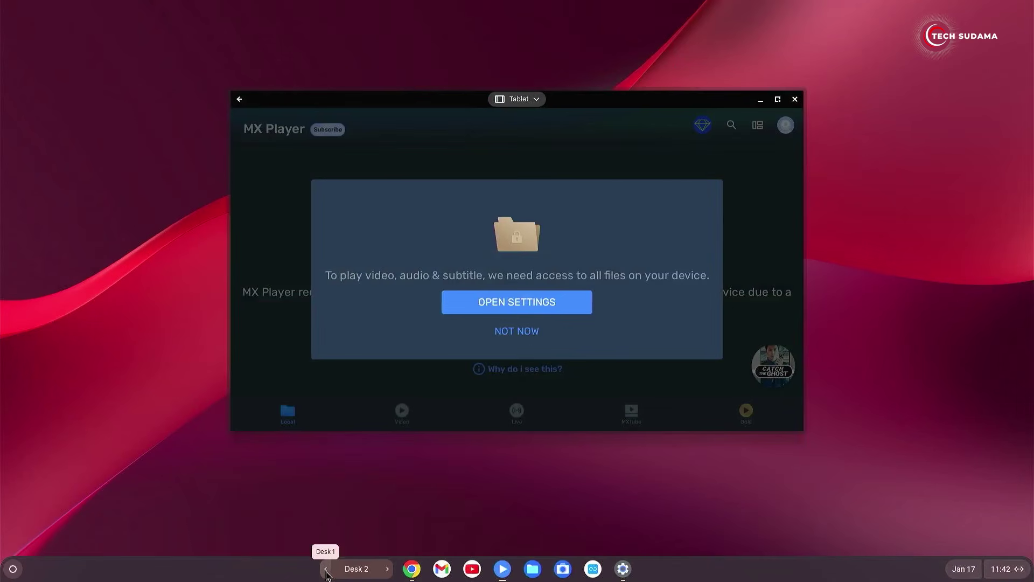
left_click(326, 570)
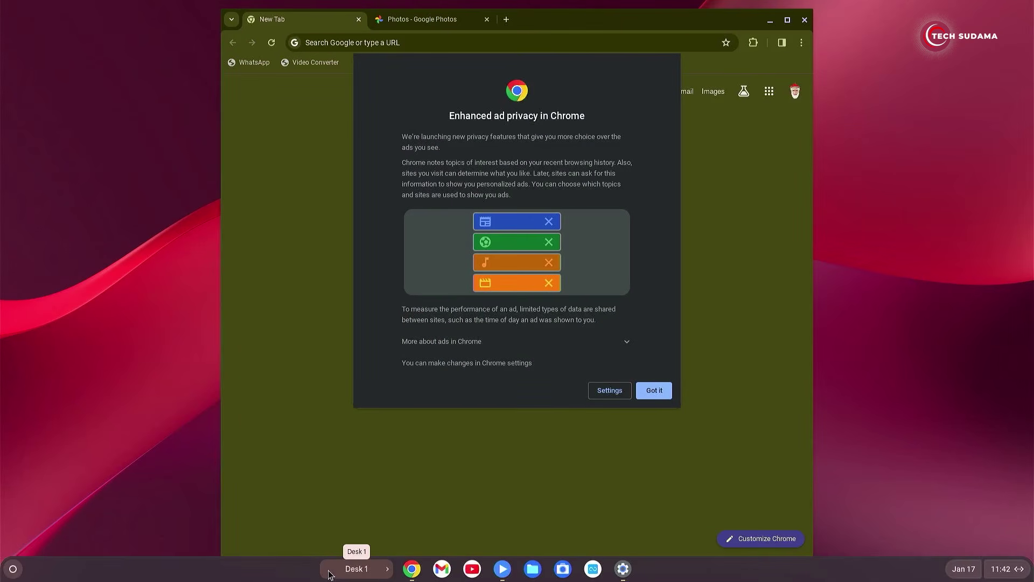
Close Desk 2 together with its MX Player window and view the switching shortcut of each desk
left_click(357, 570)
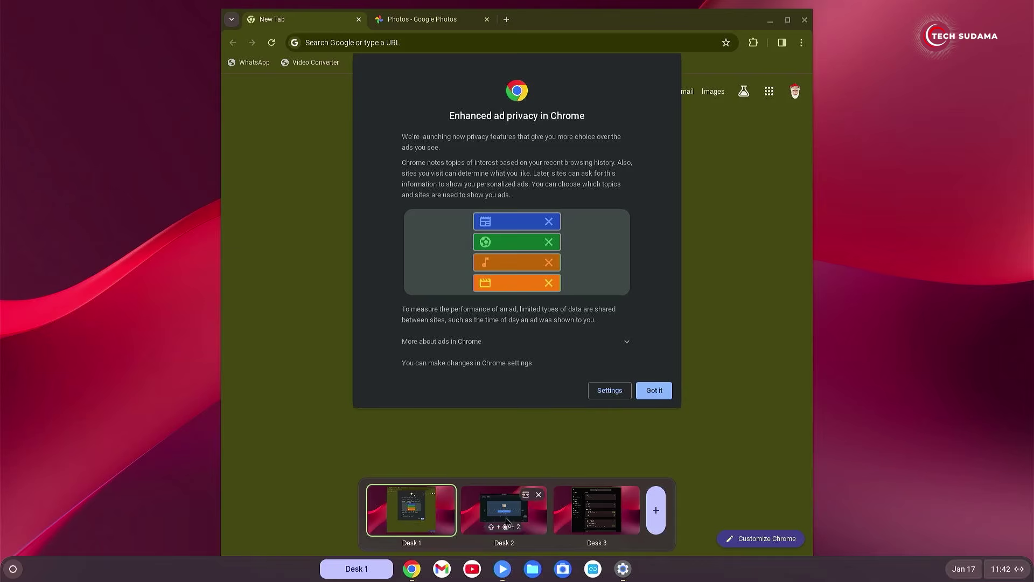
left_click(538, 494)
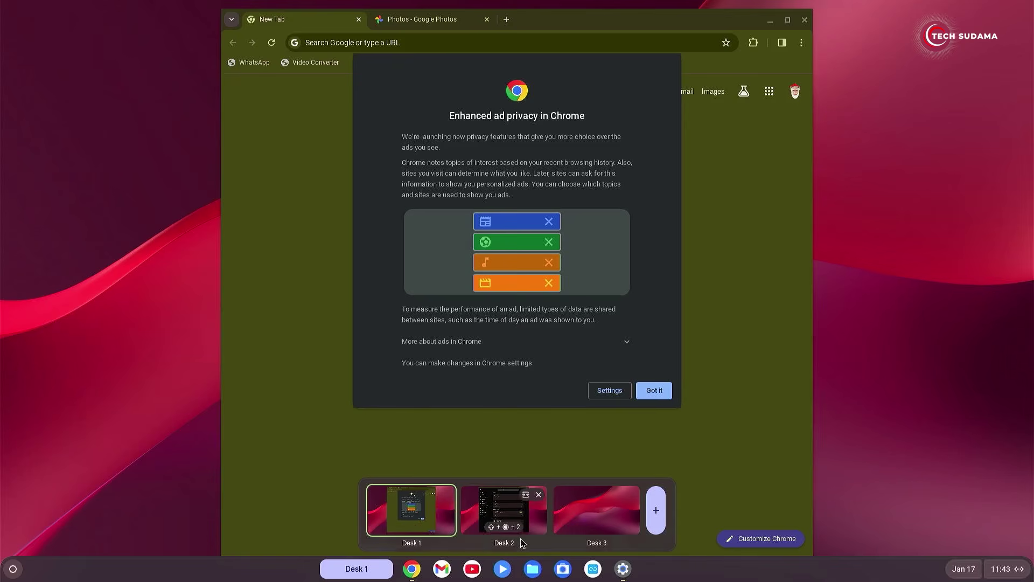
mouse_move(601, 540)
mouse_move(424, 543)
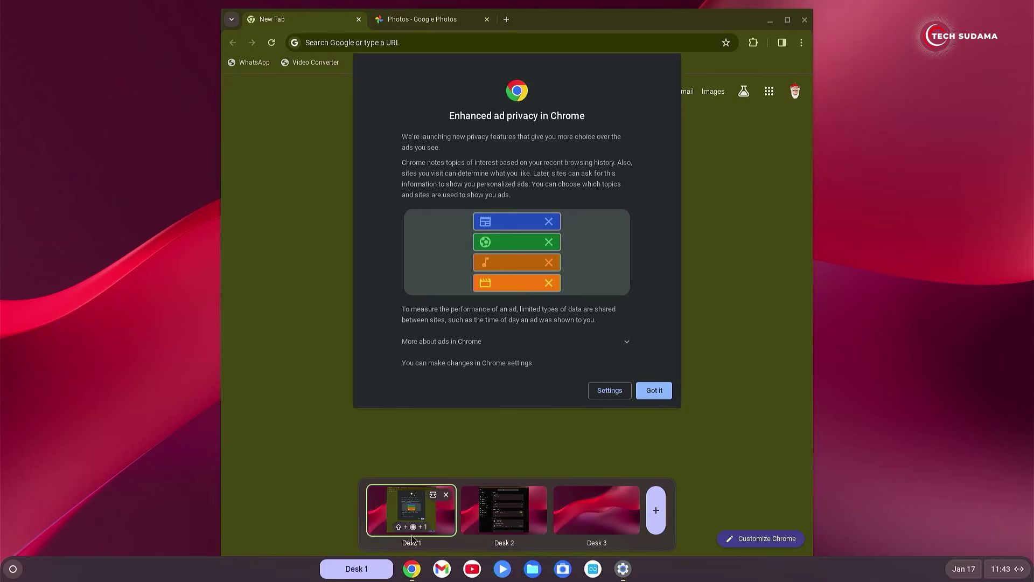
mouse_move(485, 533)
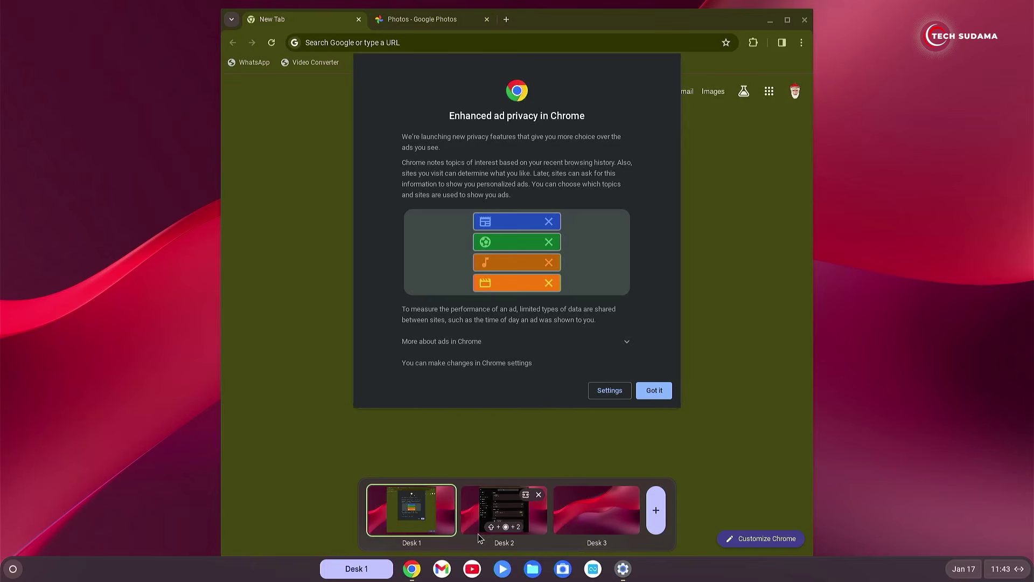
mouse_move(571, 533)
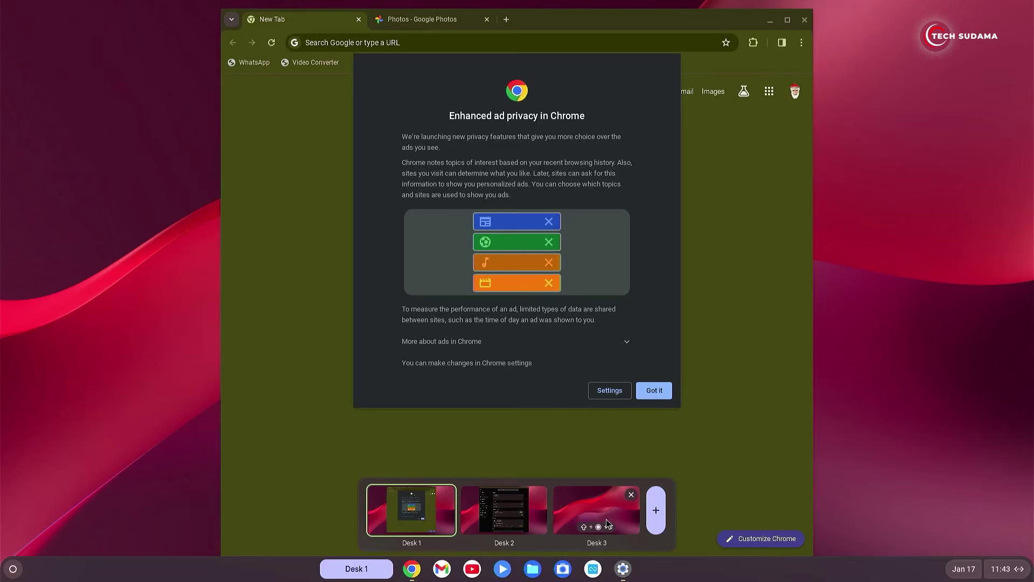
Close the empty Desk 3 and the Desk 2 containing Settings, and hide the desk name from the shelf
left_click(631, 494)
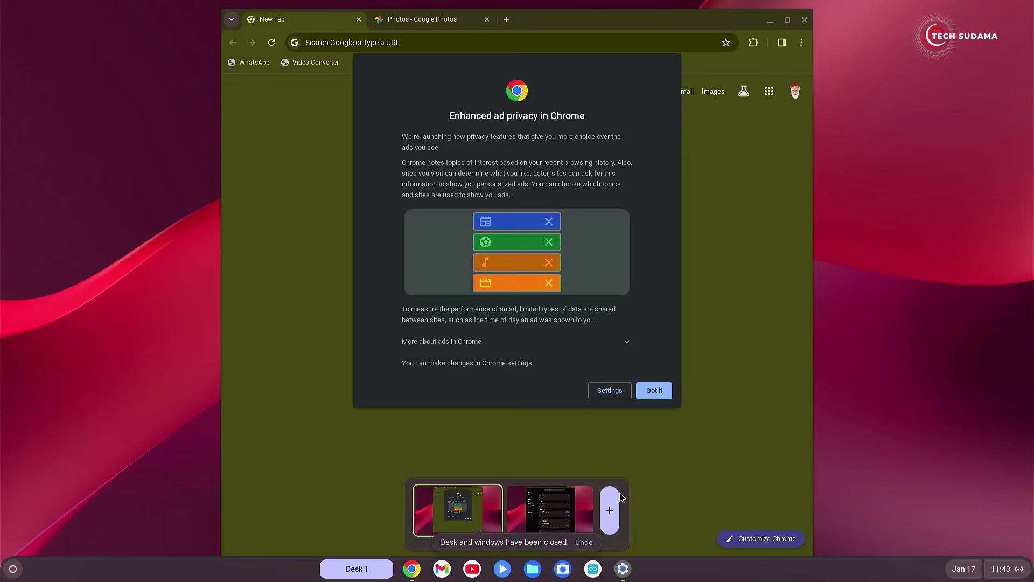
left_click(587, 496)
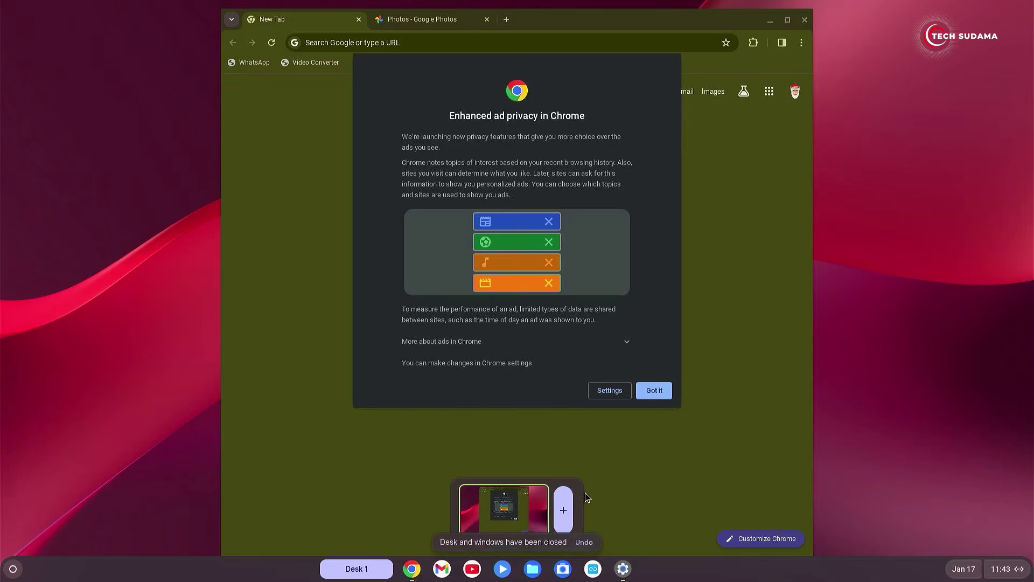
left_click(354, 570)
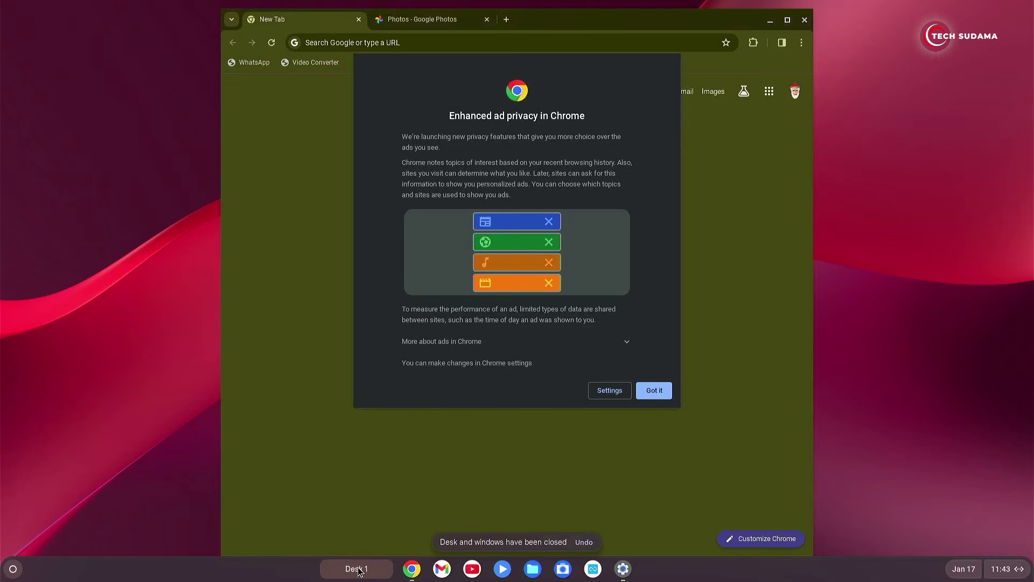
right_click(281, 575)
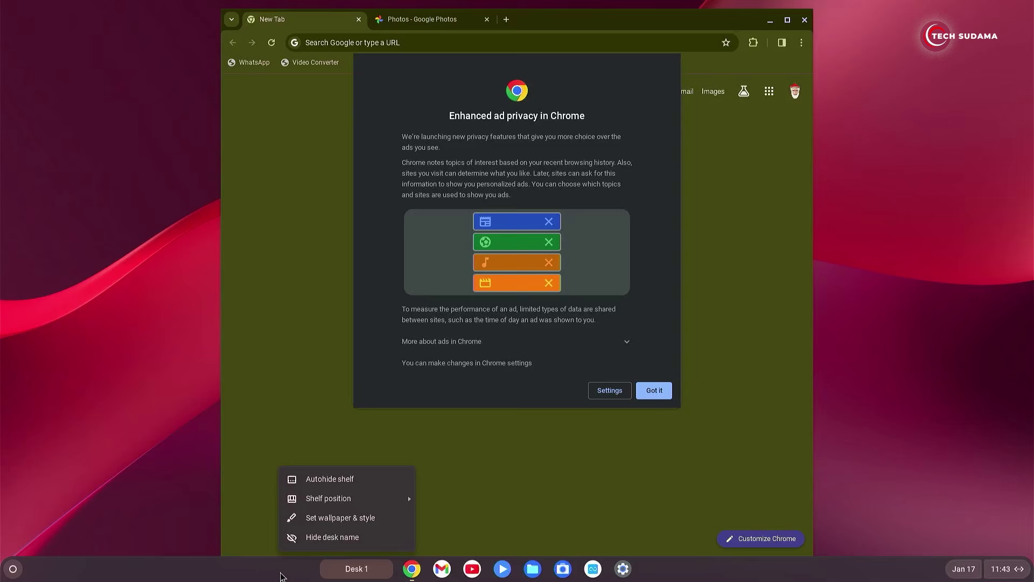
left_click(314, 539)
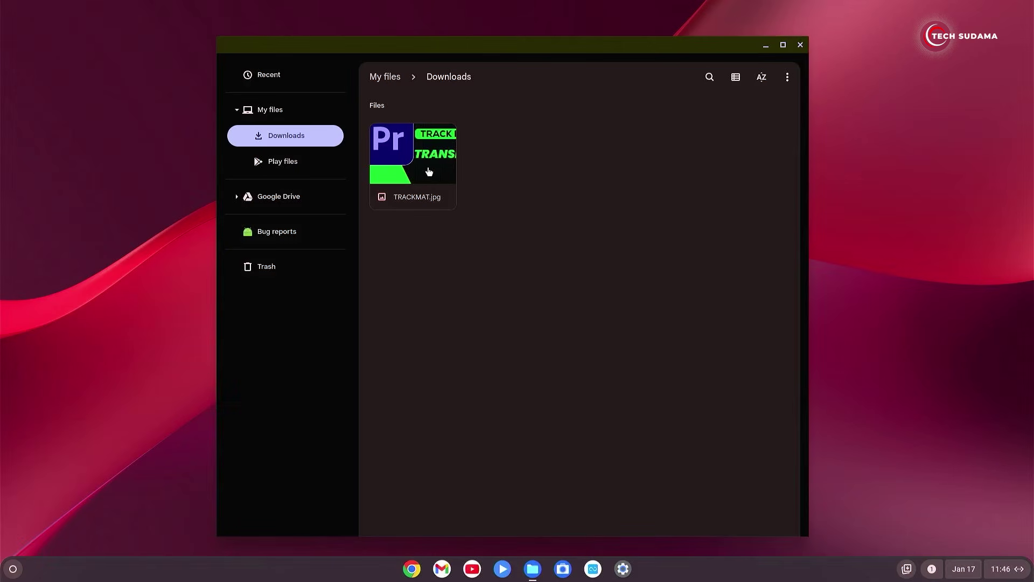
View the Nearby Share device selection for TRACKMAT.jpg in Downloads, then cancel sharing and deselect the file
right_click(434, 157)
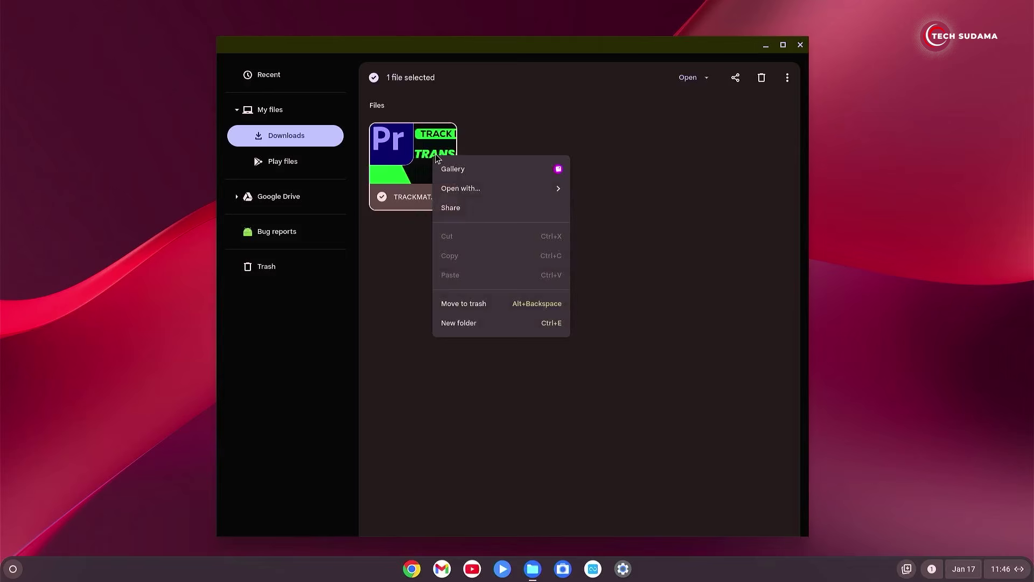
left_click(464, 216)
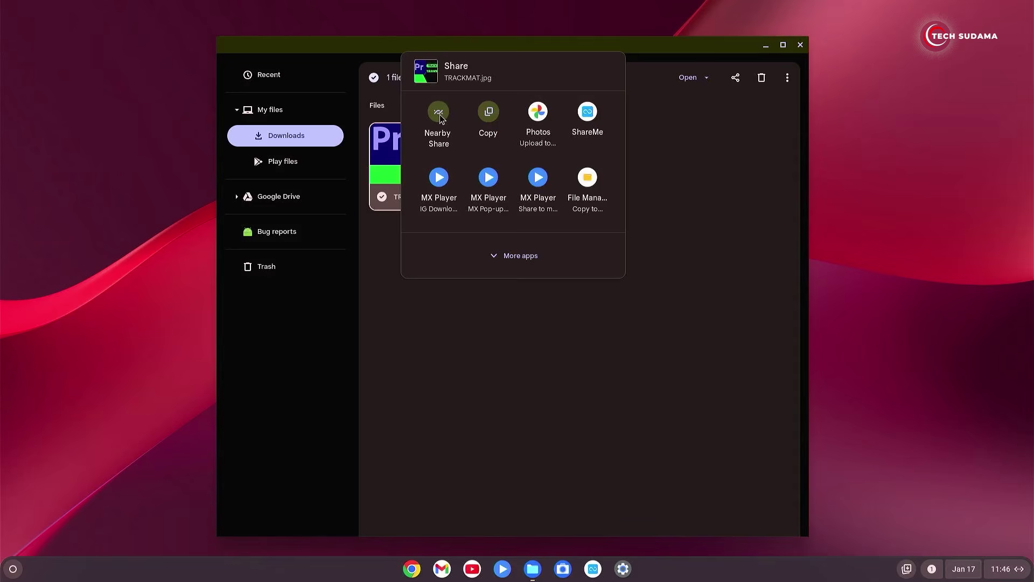
left_click(439, 114)
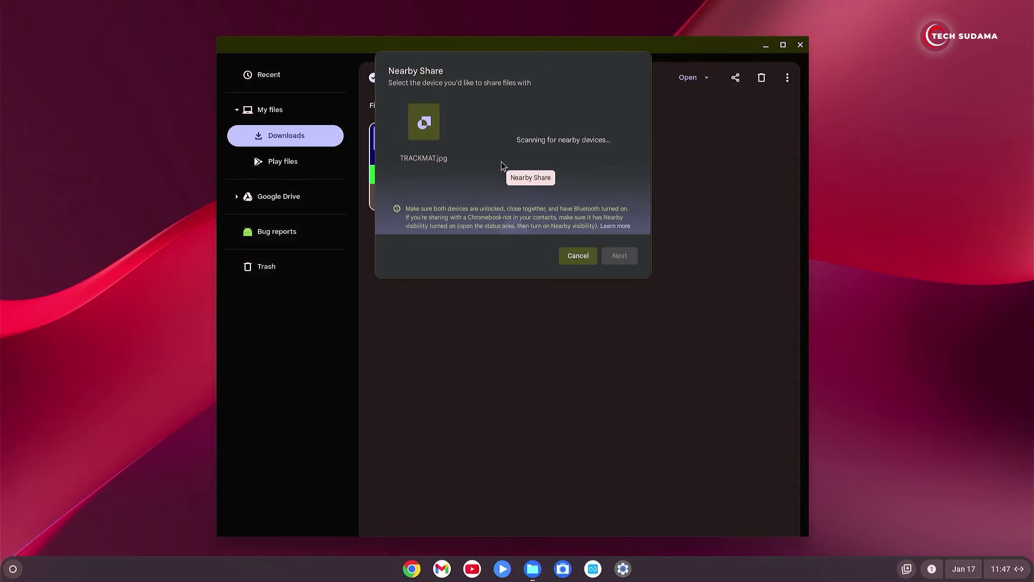
key("Escape")
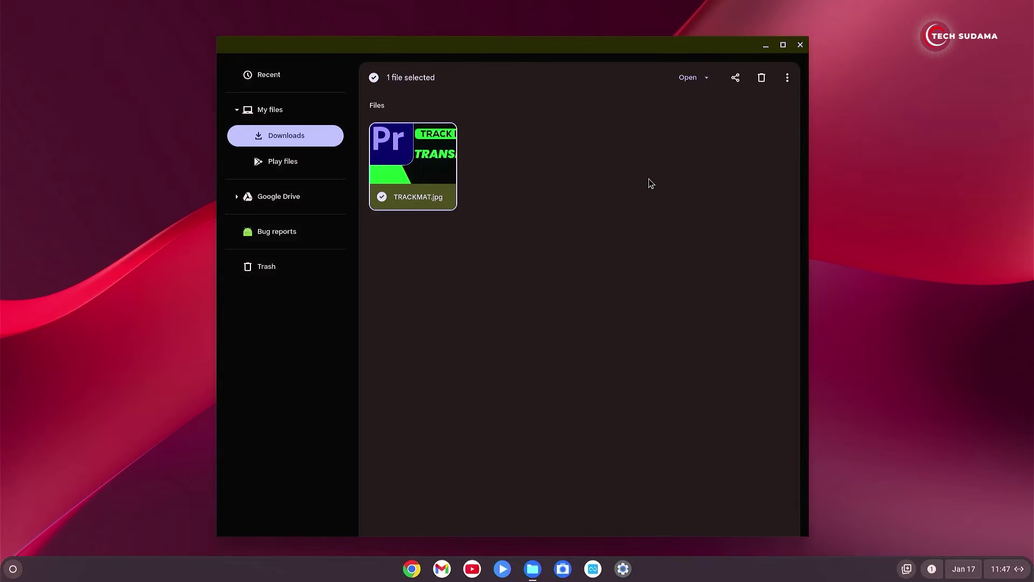
left_click(540, 265)
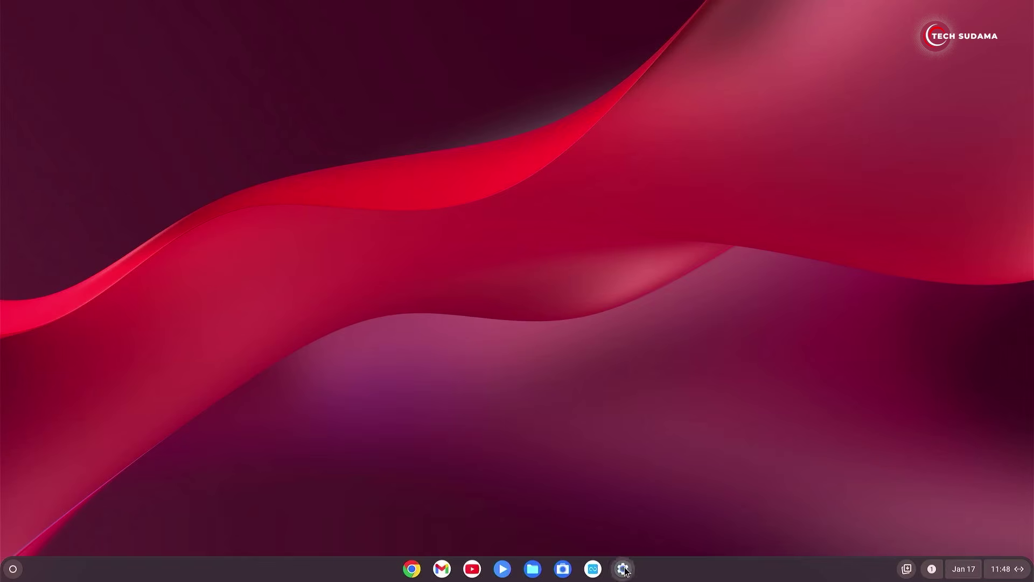
View the Screen Recorder app's details in the app management settings and follow its Google Play Store link
left_click(623, 569)
left_click(263, 292)
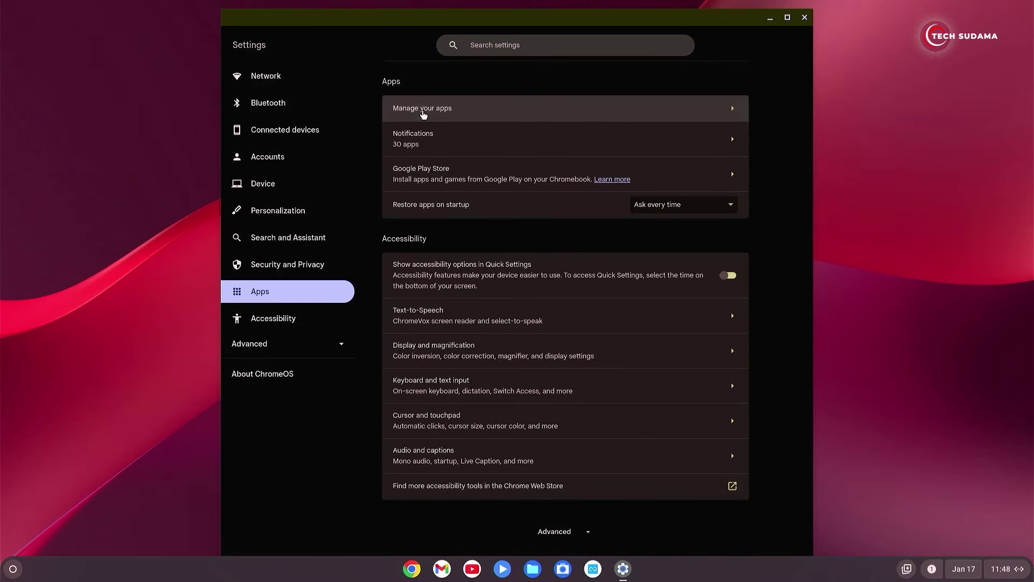
left_click(423, 110)
scroll(455, 254, "down", 10)
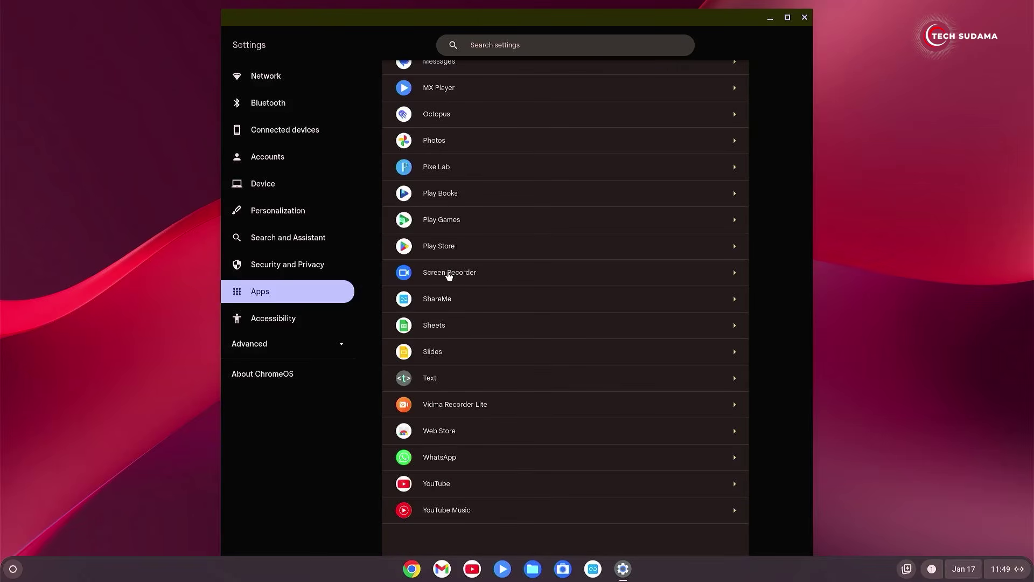
left_click(450, 275)
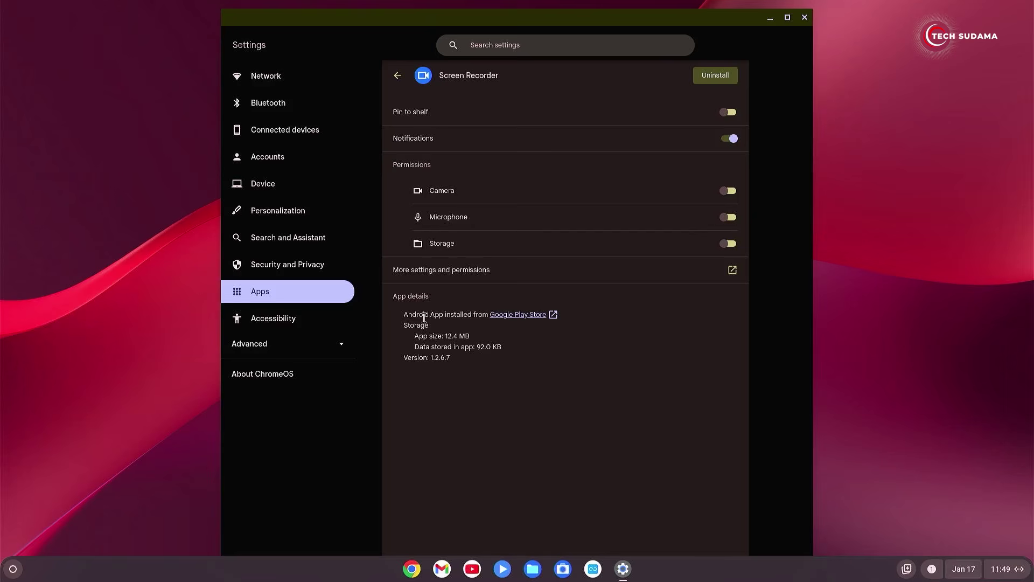
left_click(519, 317)
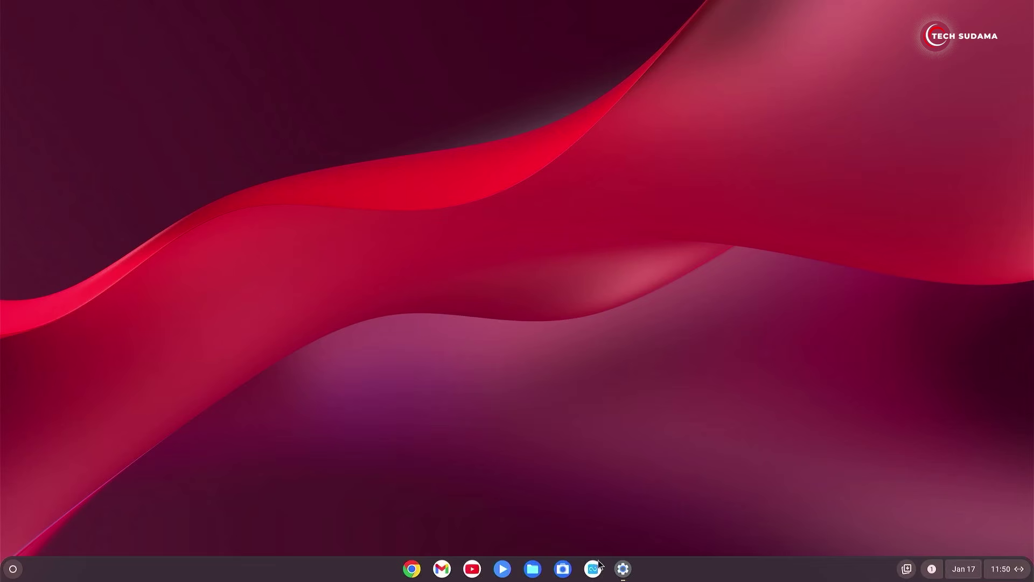
Open the Customize keyboard keys page of the device keyboard settings
left_click(623, 569)
left_click(262, 186)
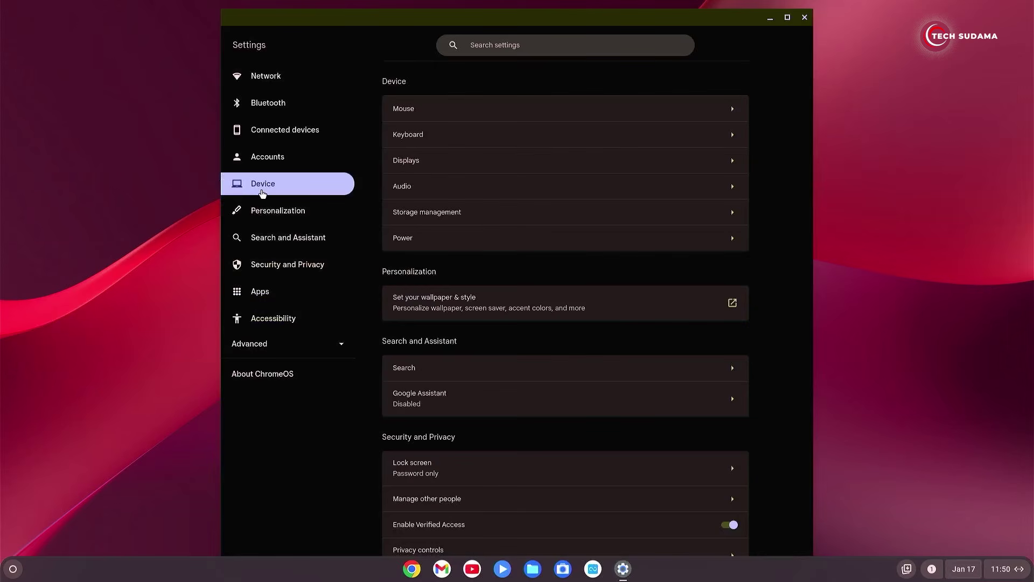
left_click(427, 139)
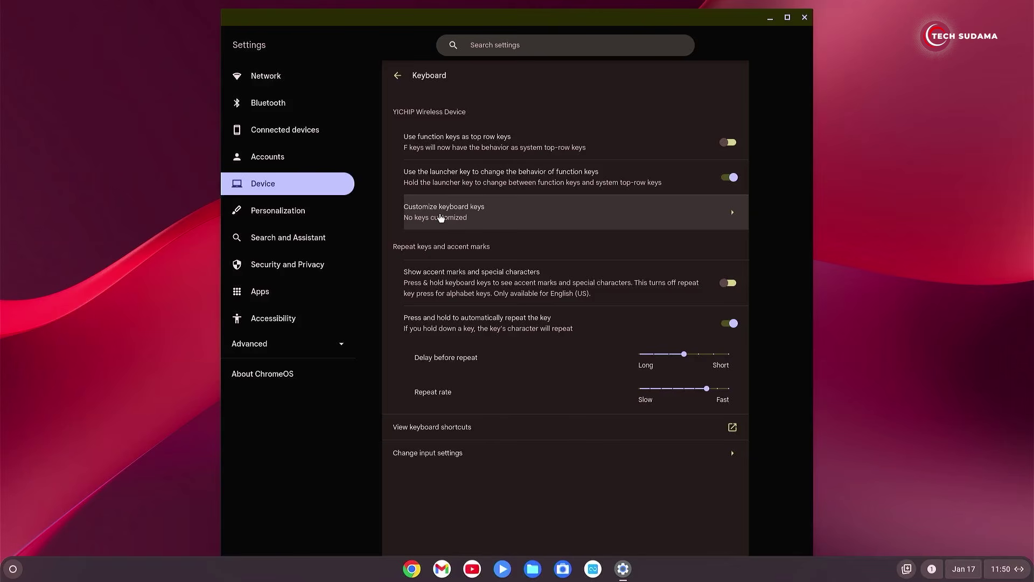
left_click(440, 218)
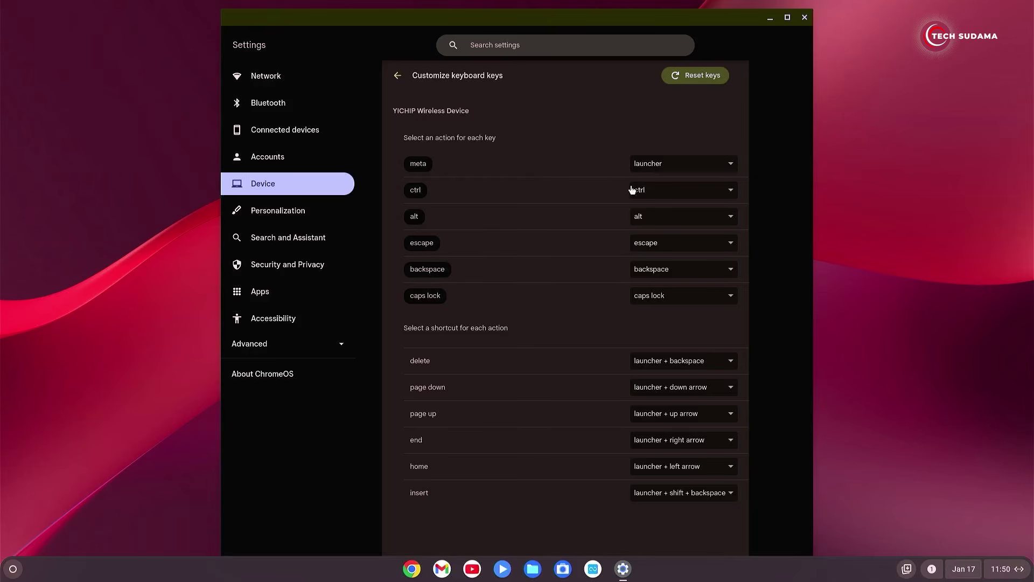
View the available actions for the ctrl, alt and escape keys without changing their assignments
left_click(731, 192)
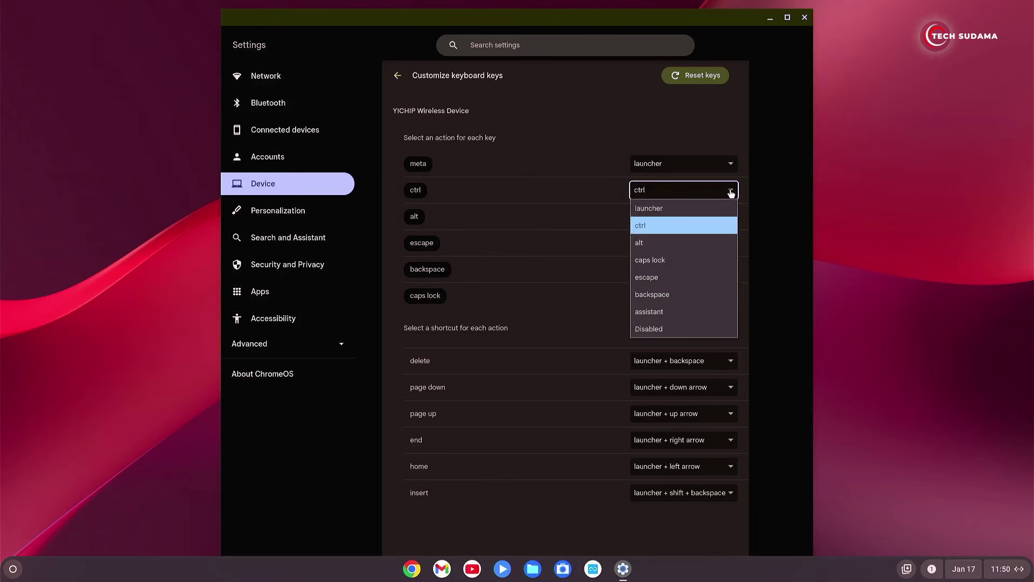
left_click(591, 204)
left_click(693, 217)
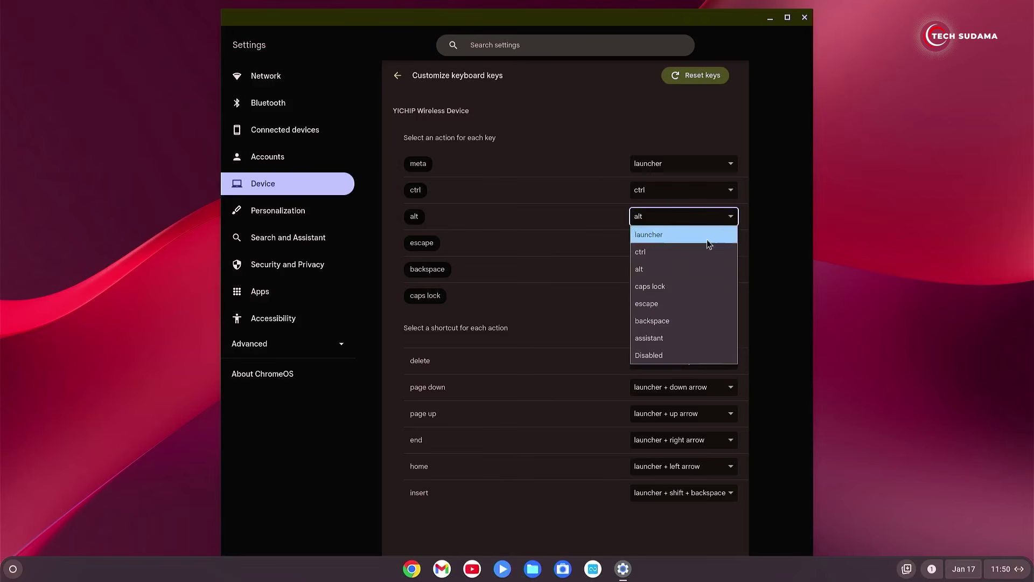
left_click(594, 291)
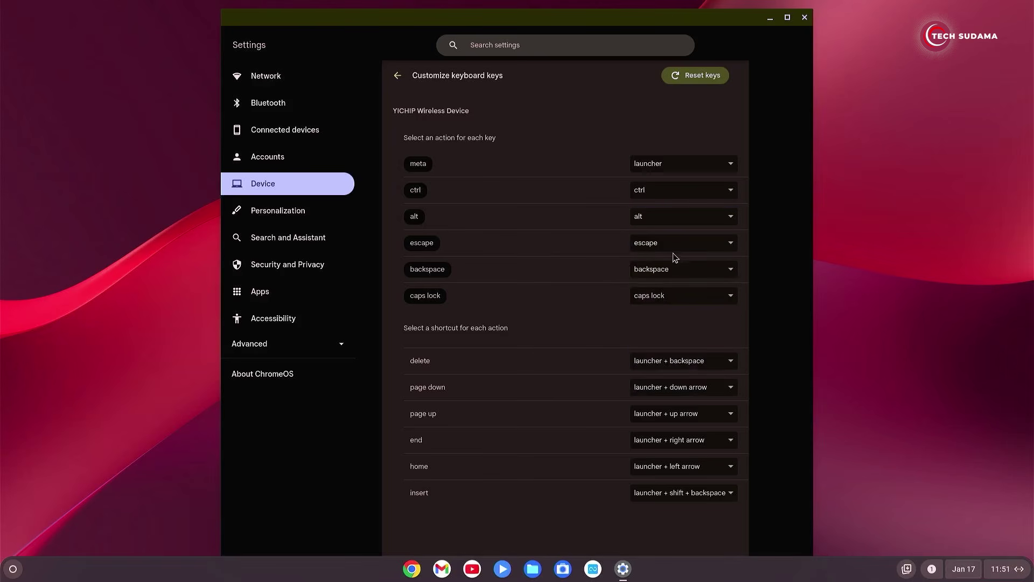
left_click(726, 245)
left_click(581, 310)
View the shortcut choices for the delete and end actions, and search the settings for touch
left_click(733, 364)
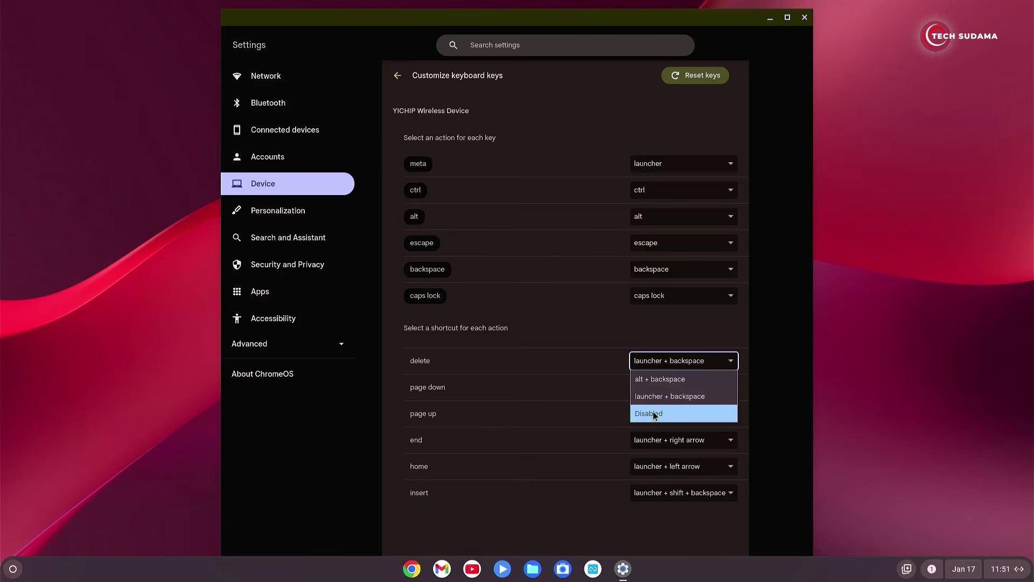
left_click(596, 344)
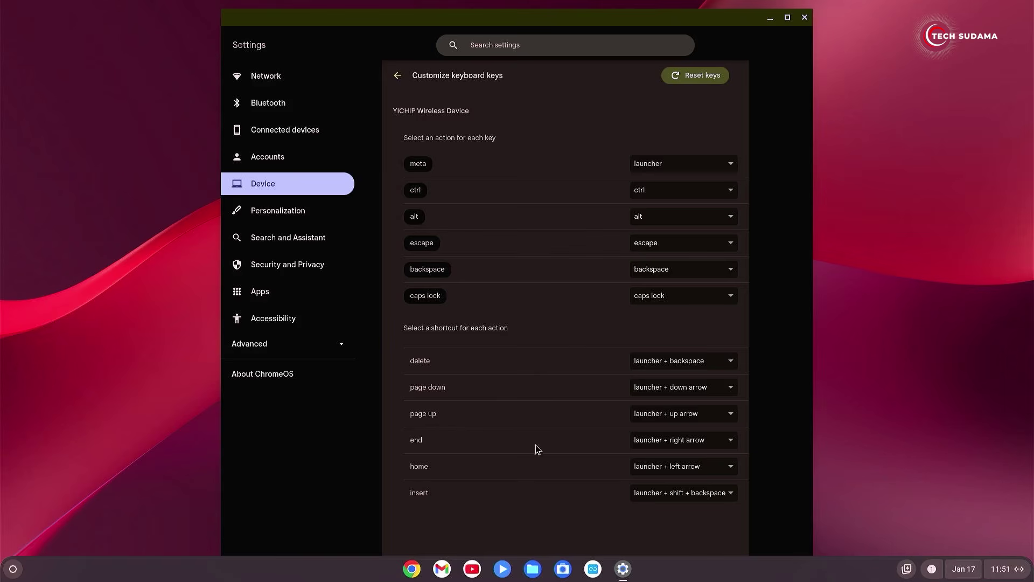
left_click(691, 440)
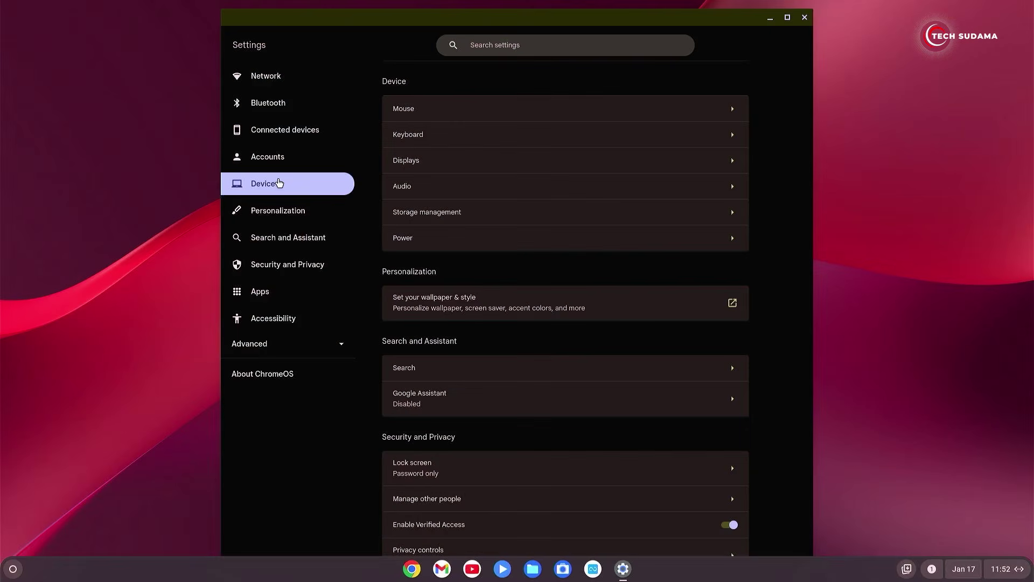
type("touch")
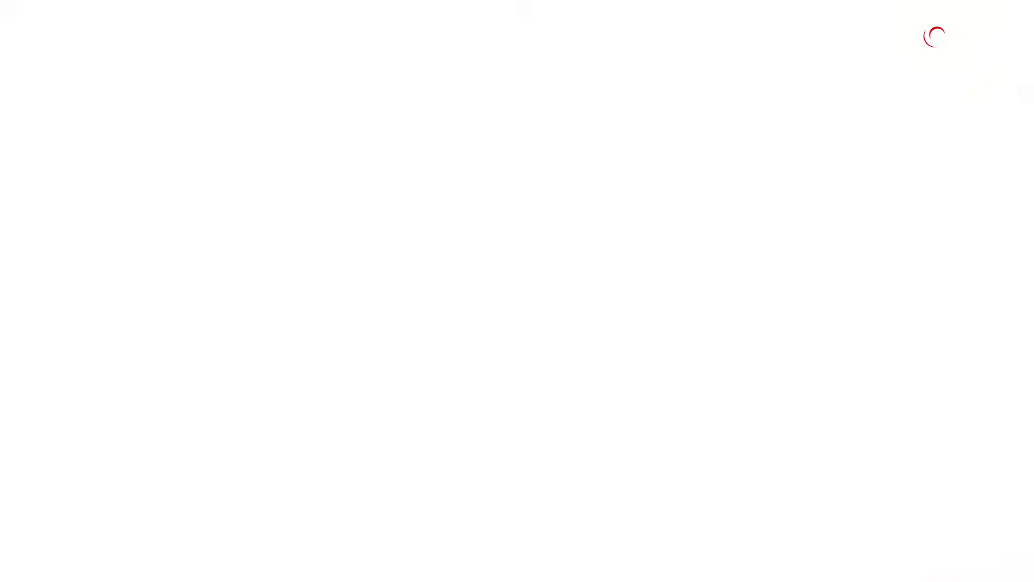
Open chrome://flags and search the system experiments for global
type("chrome://flags")
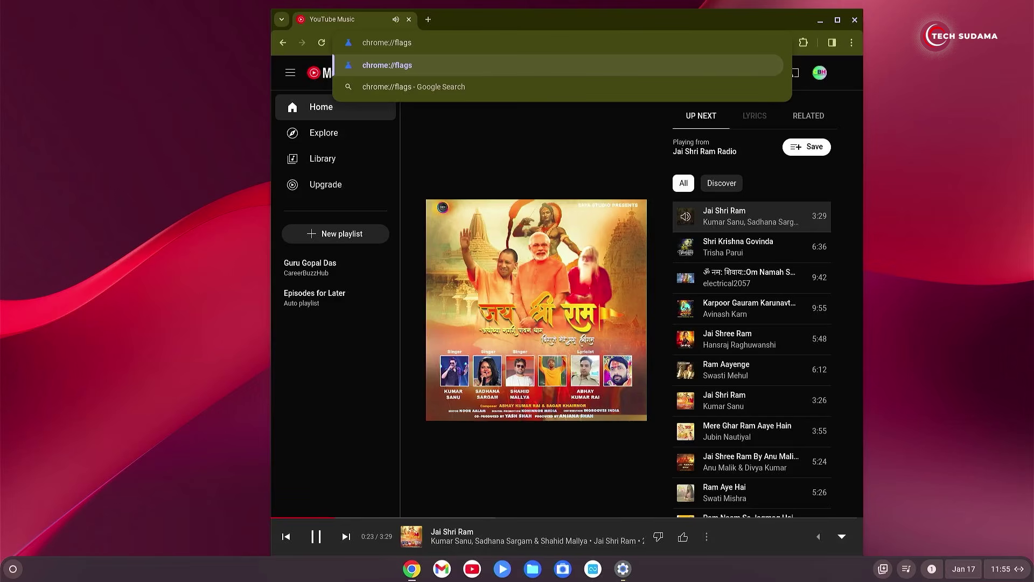
key("Return")
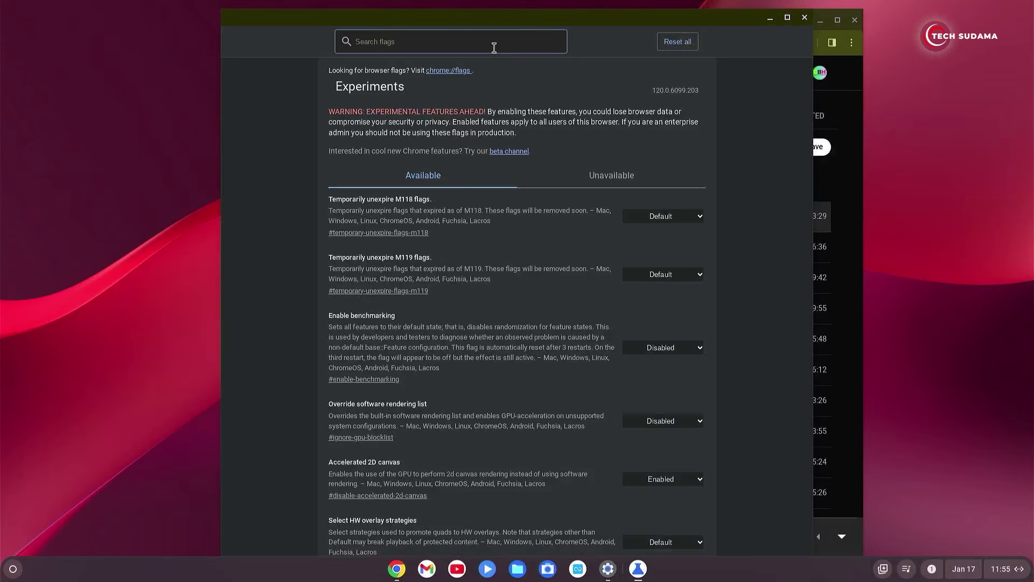
type("global")
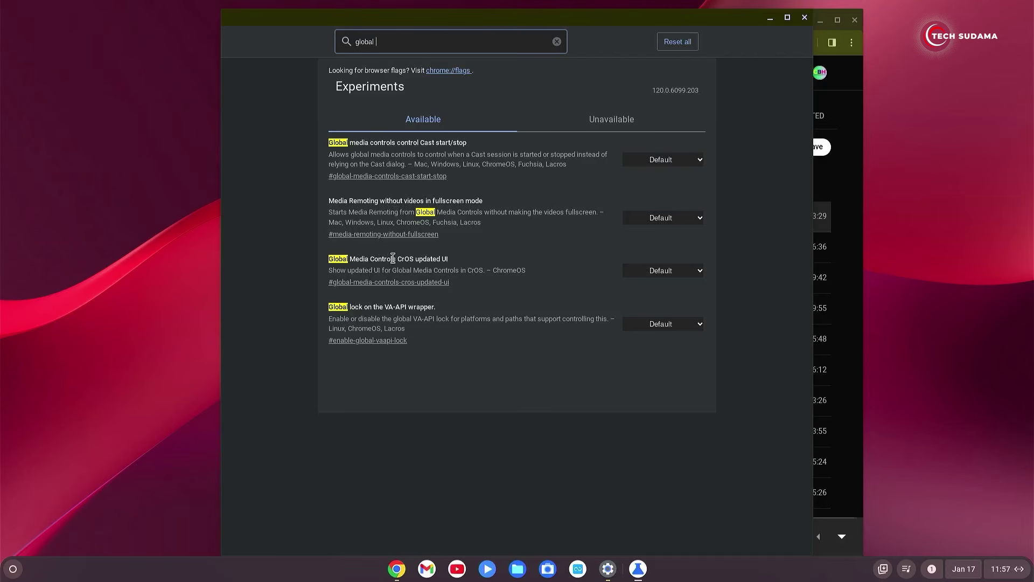
Enable the Global media controls Cast start/stop, Global Media Controls CrOS updated UI and VA-API global lock flags, then restart and restore the apps
left_click(699, 161)
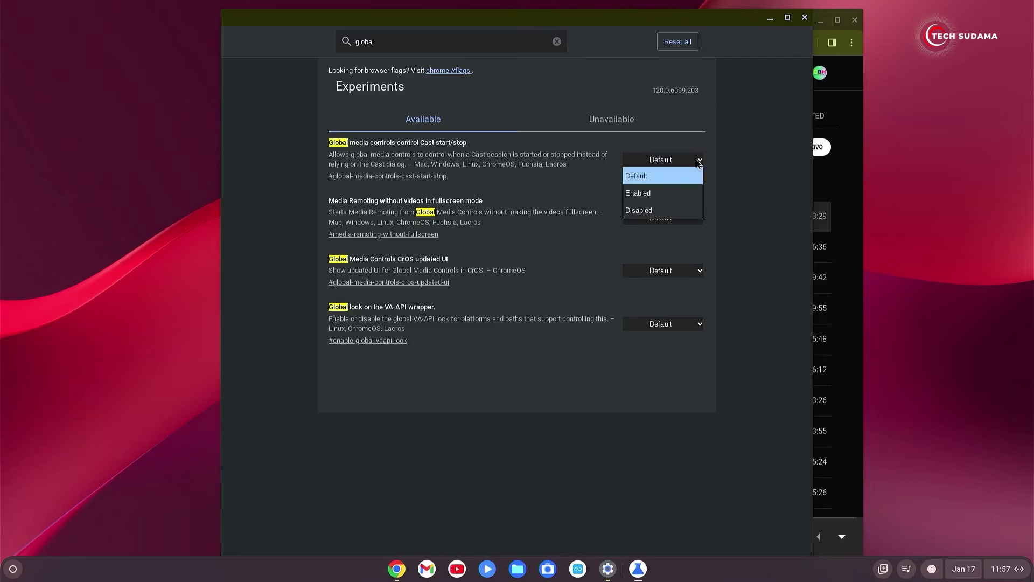
left_click(651, 194)
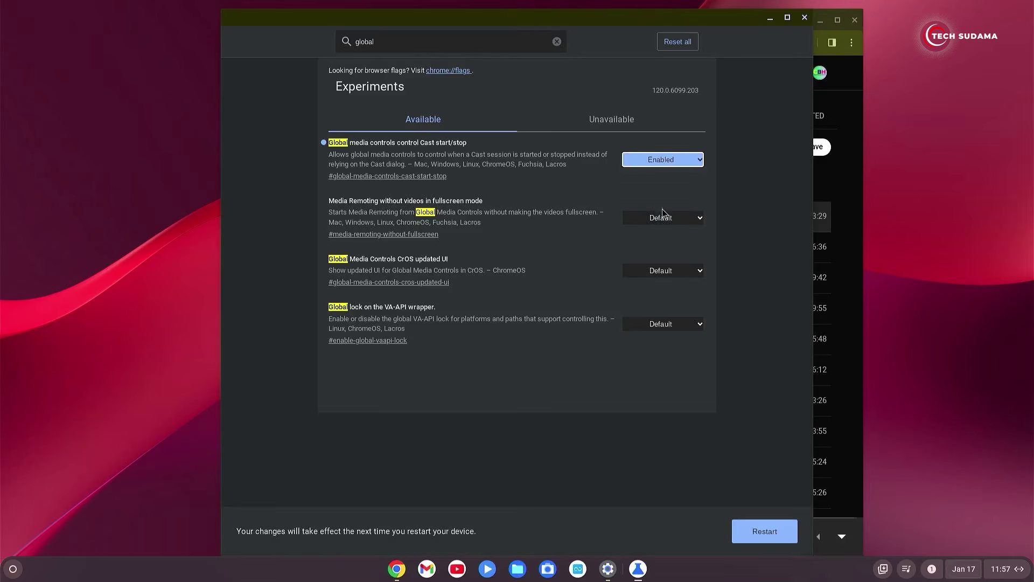
left_click(701, 271)
left_click(655, 301)
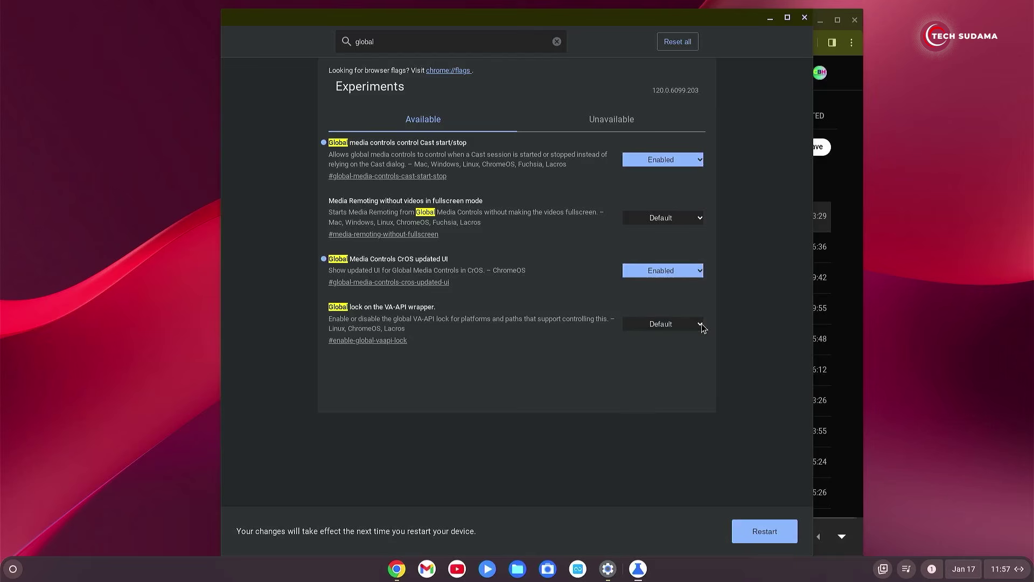
left_click(701, 325)
left_click(664, 357)
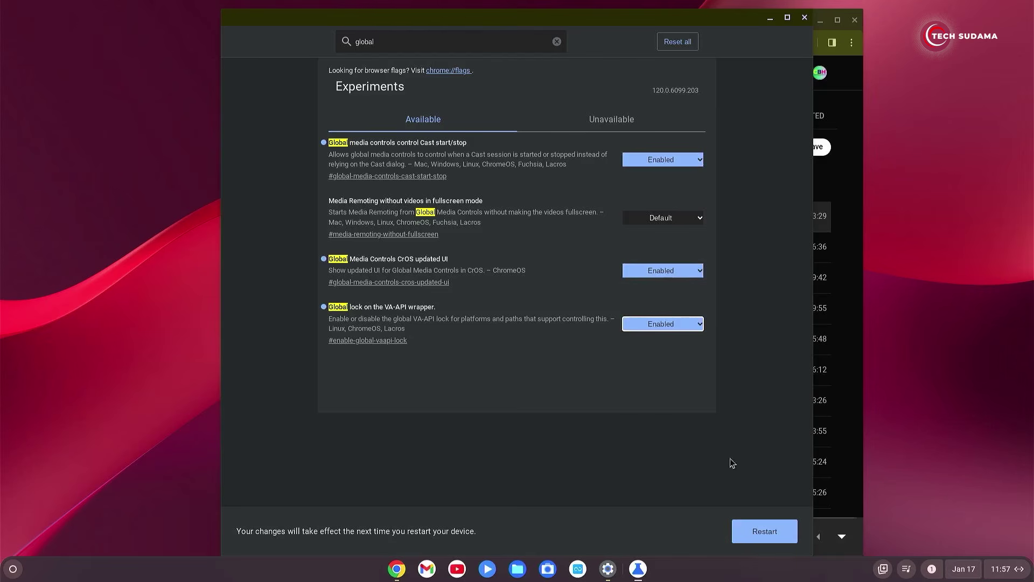
left_click(765, 532)
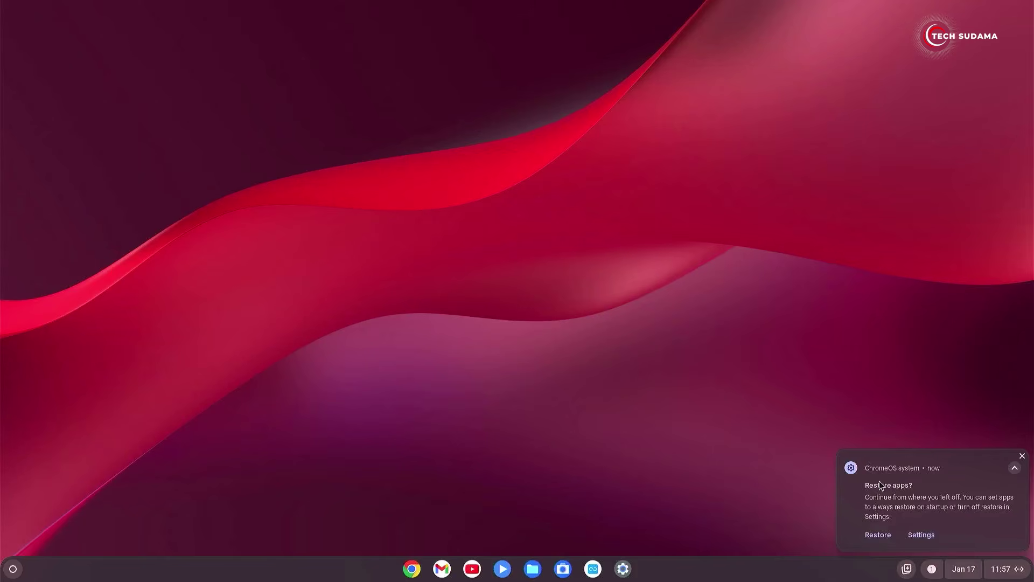
left_click(879, 535)
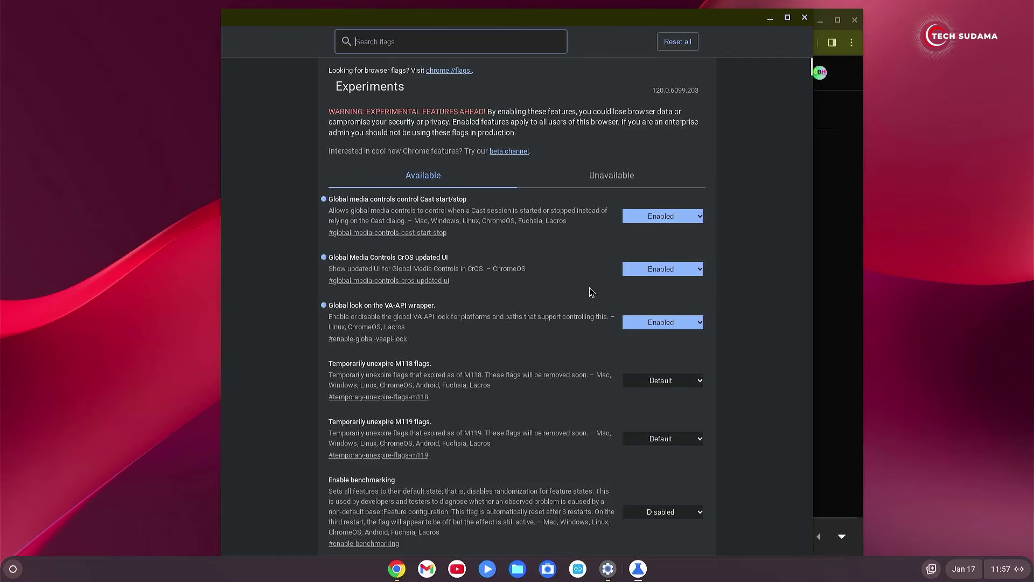
Search the flags for near, enable Nearby Sharing Self Share, and restart the device
type("near")
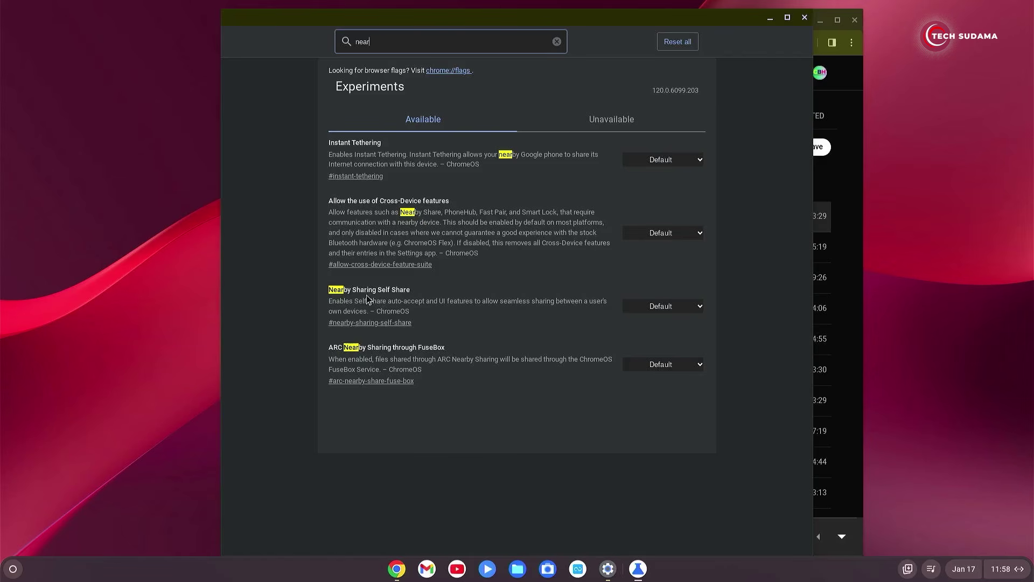
left_click(700, 309)
left_click(657, 340)
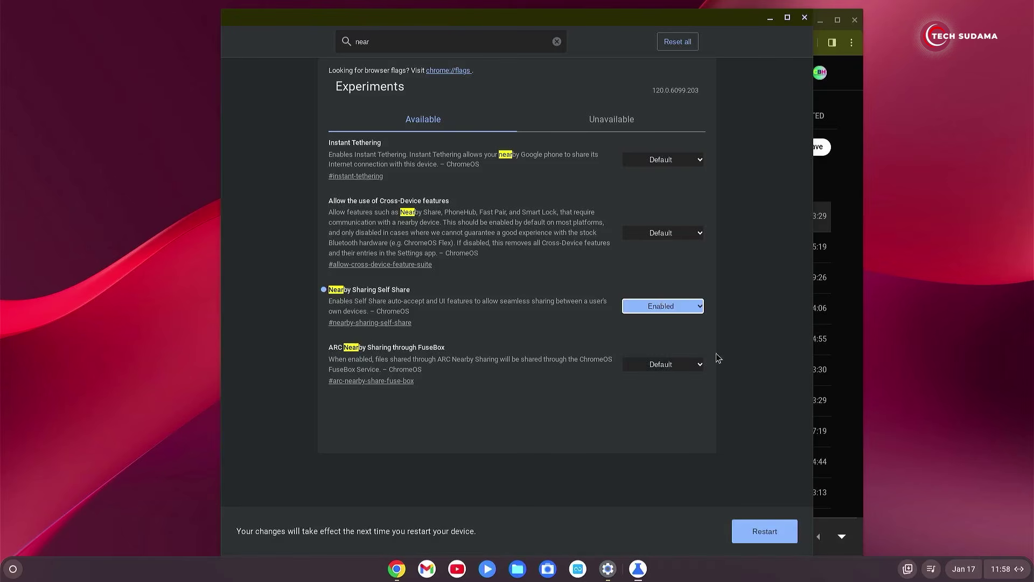
left_click(756, 536)
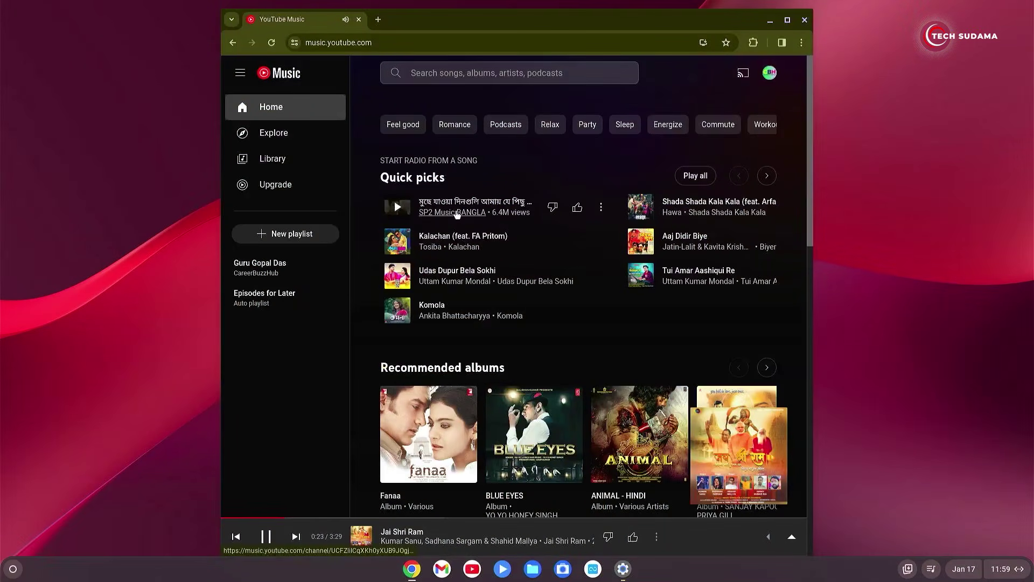
Play the first Quick picks song and use the system media controls to skip about a third in and start picture-in-picture
left_click(458, 209)
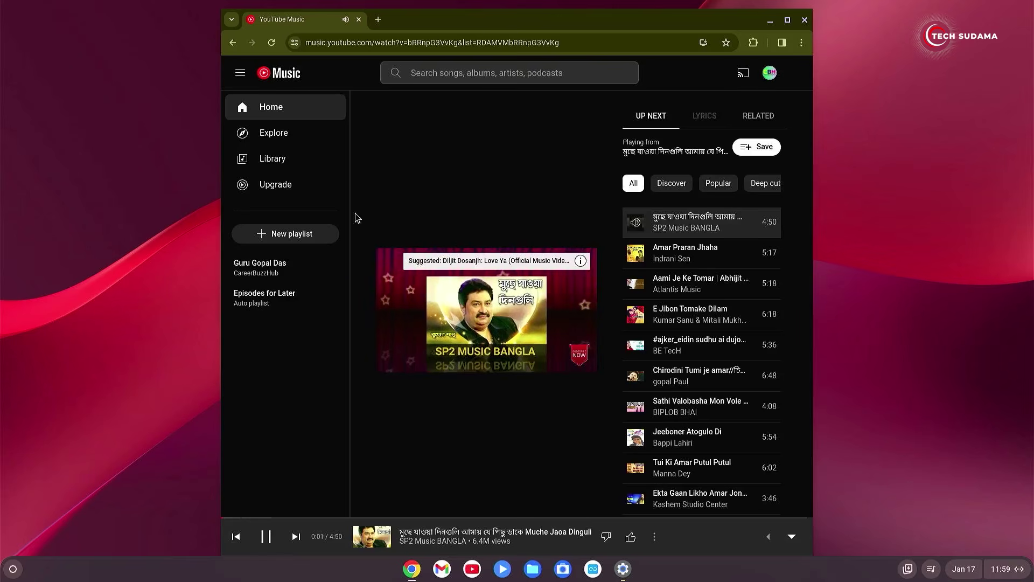
left_click(931, 569)
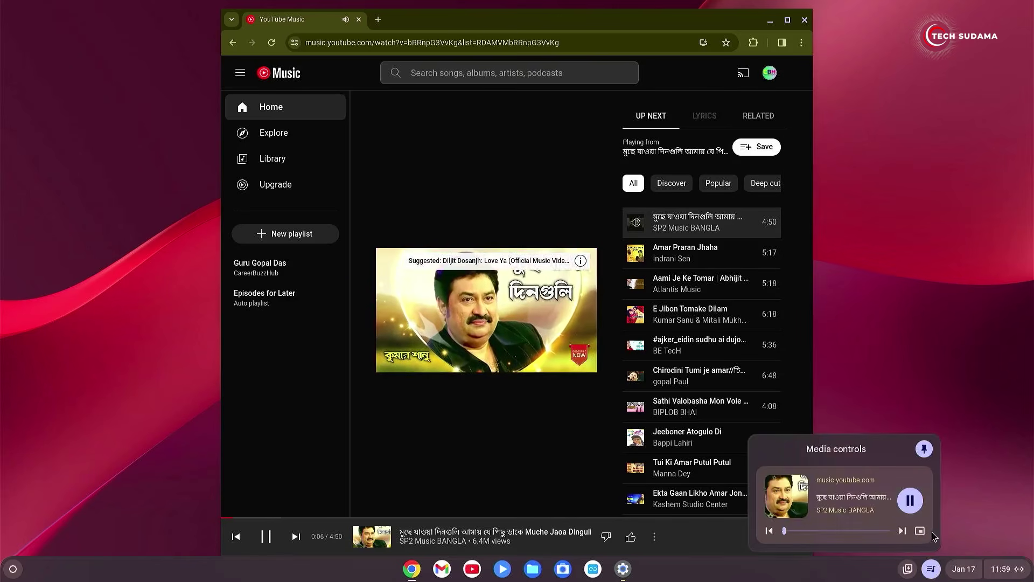
left_click(815, 531)
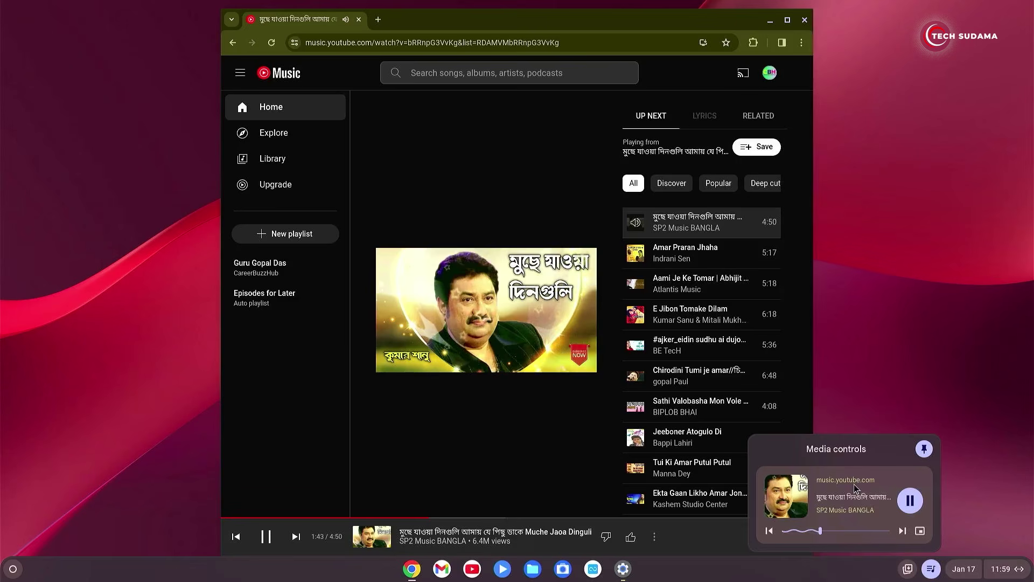
left_click(920, 531)
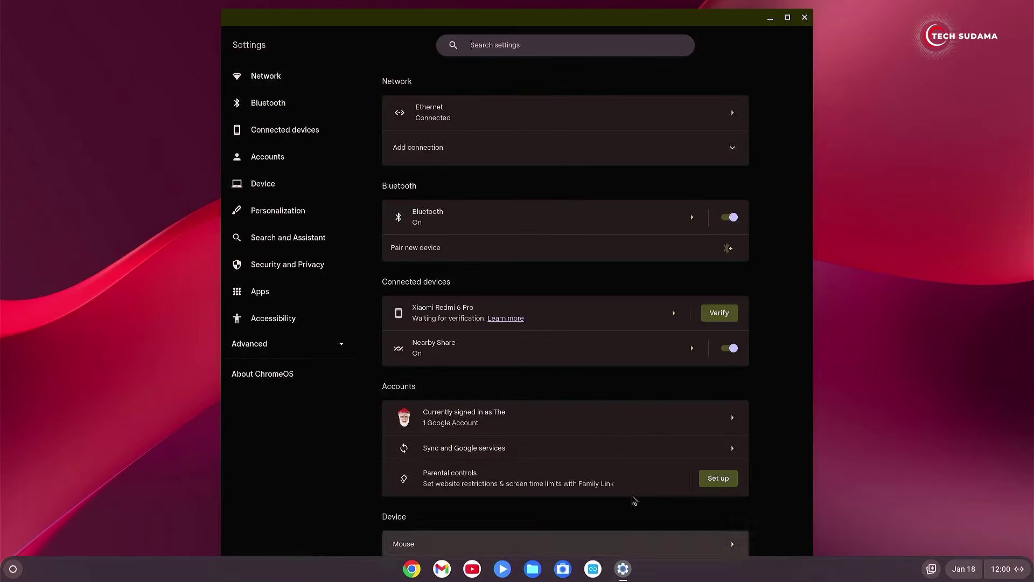
Open the device's mouse settings and view the choices for swapping the primary mouse button
left_click(269, 188)
left_click(422, 109)
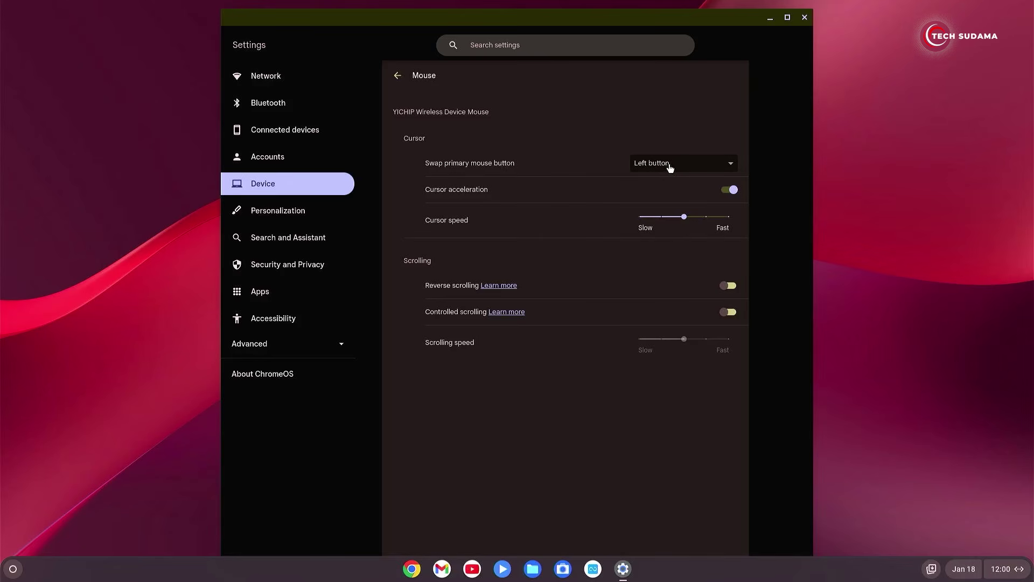
left_click(668, 168)
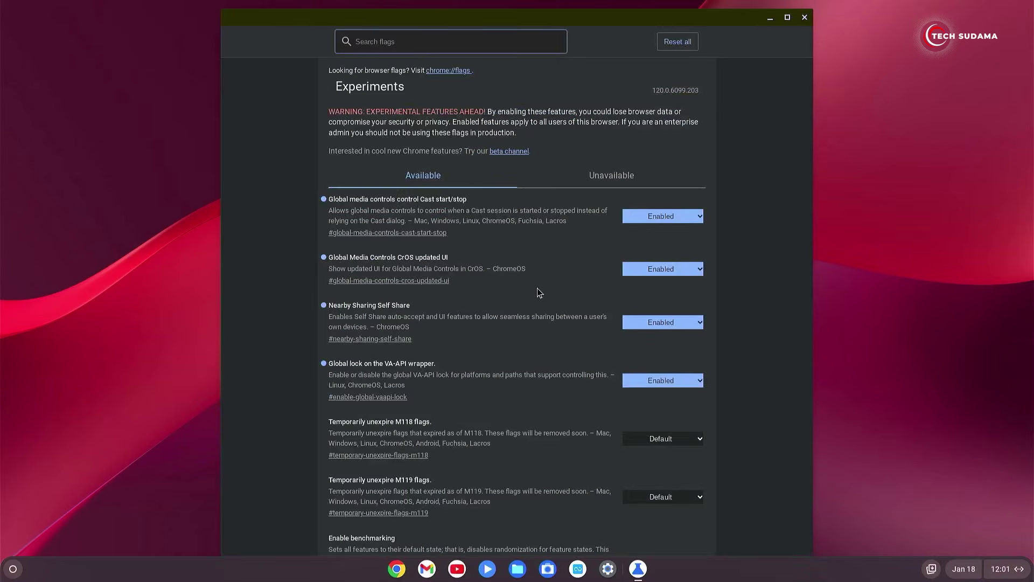
Search the flags for overview, enable Enable Faster Split Screen Setup, and restart the device
type("overview")
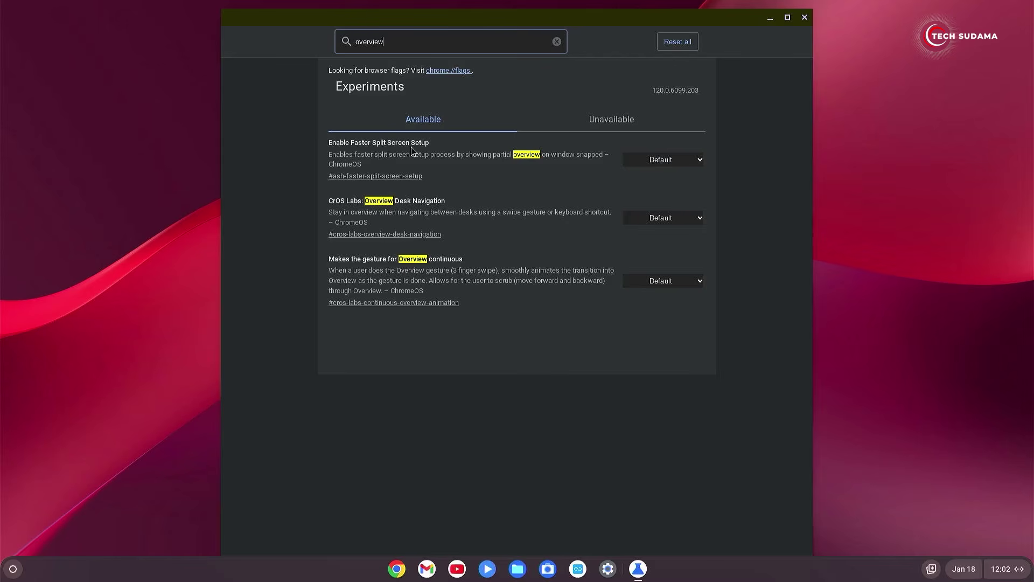
left_click(700, 161)
left_click(664, 192)
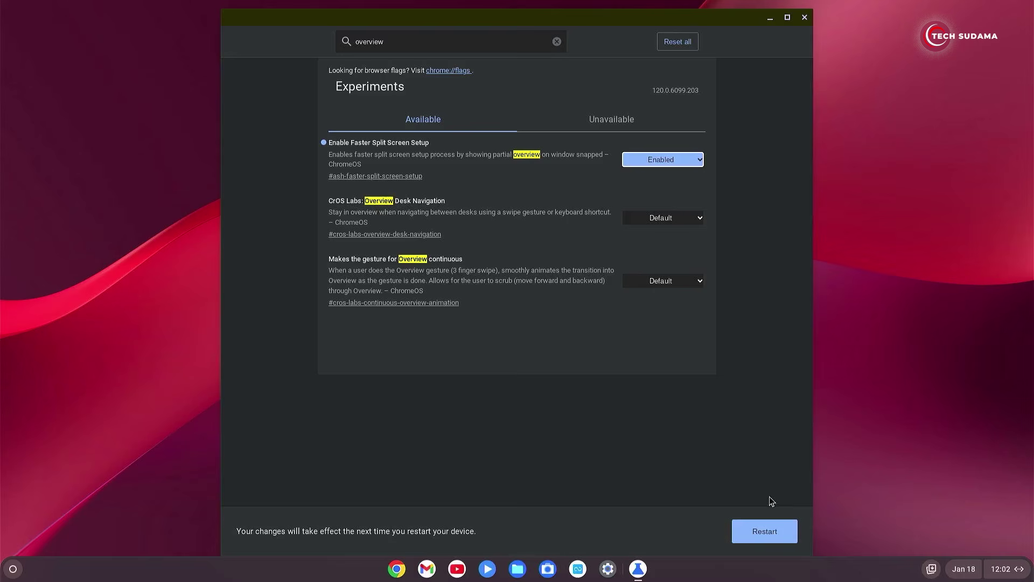
left_click(766, 532)
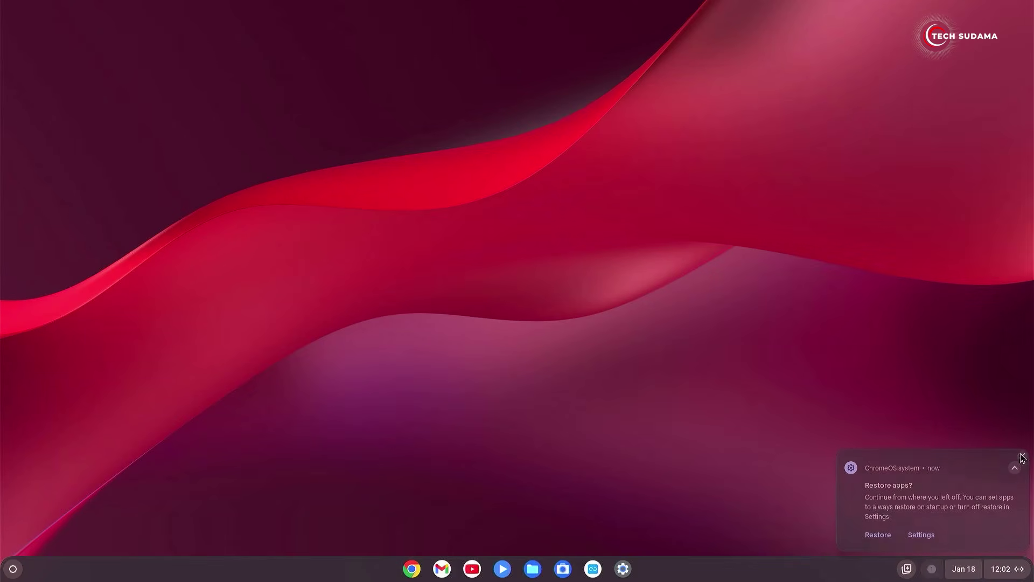
Open Gmail, the blue media player, Files, Camera, the cyan app beside Camera, Settings and Chrome
left_click(447, 571)
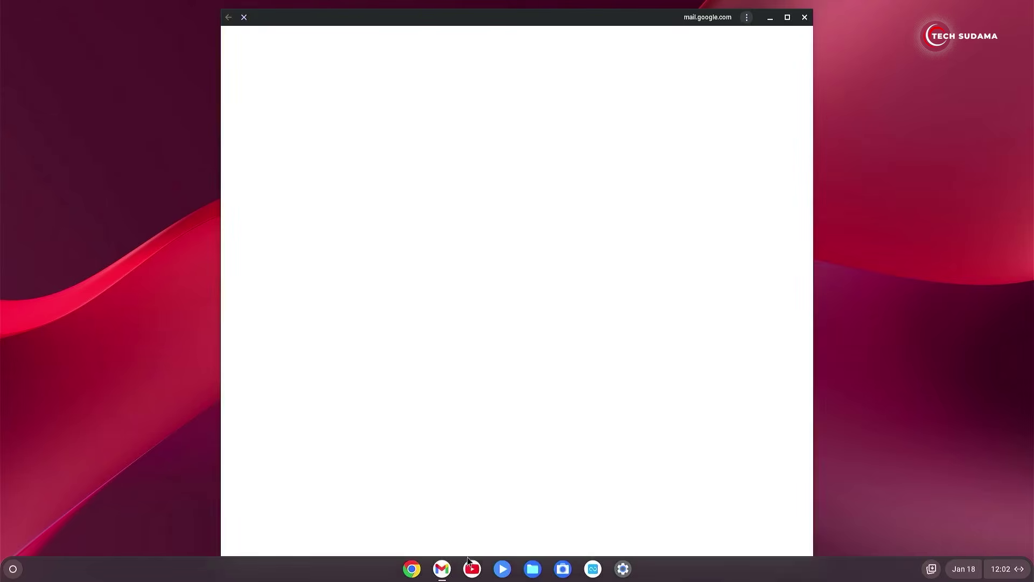
left_click(502, 569)
left_click(532, 569)
left_click(562, 569)
left_click(593, 569)
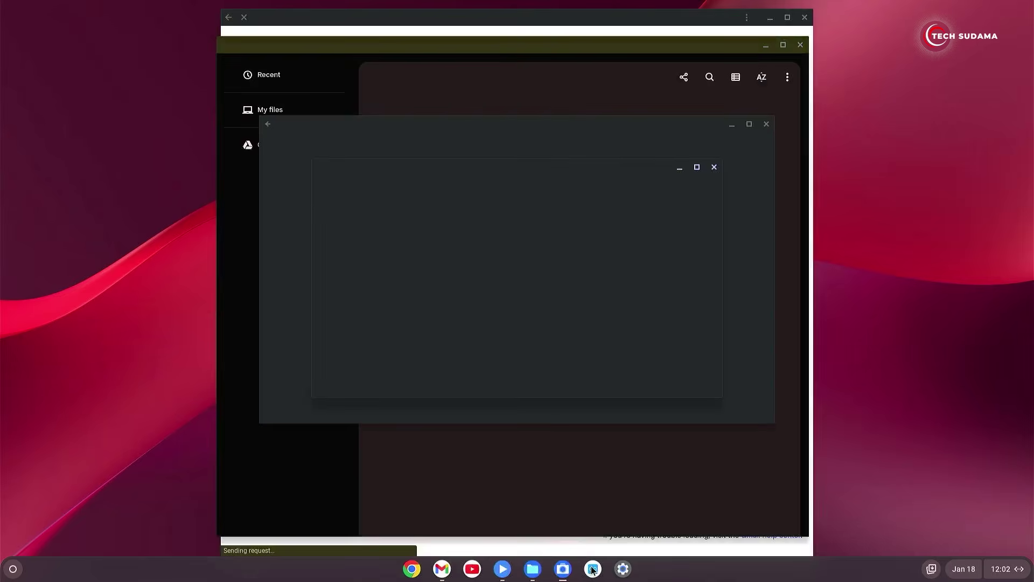
left_click(623, 569)
left_click(412, 569)
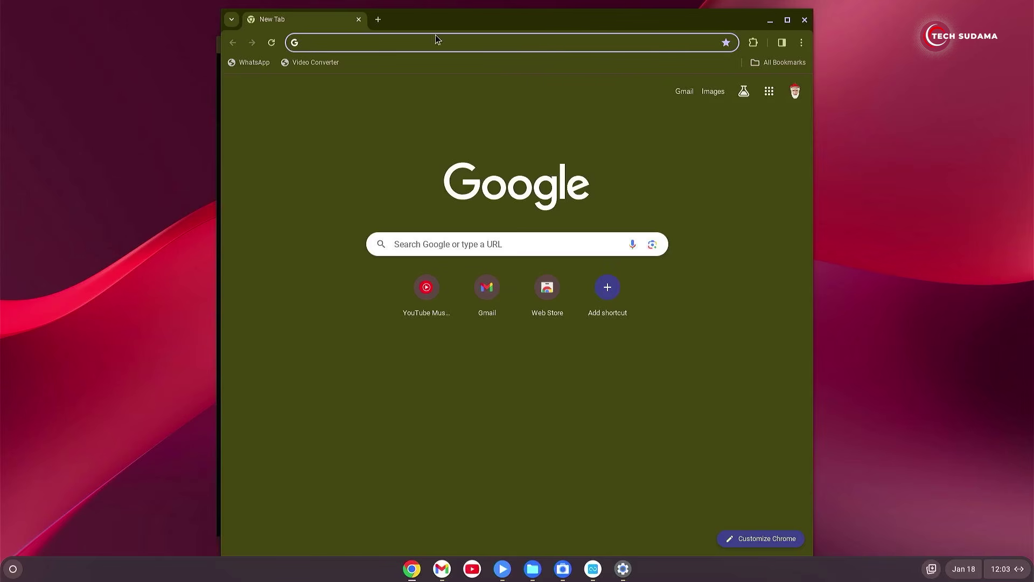
Snap the Chrome window to the right half of the screen and fill the left half with Camera
left_click_drag(468, 26, 418, 35)
key("alt+bracketright")
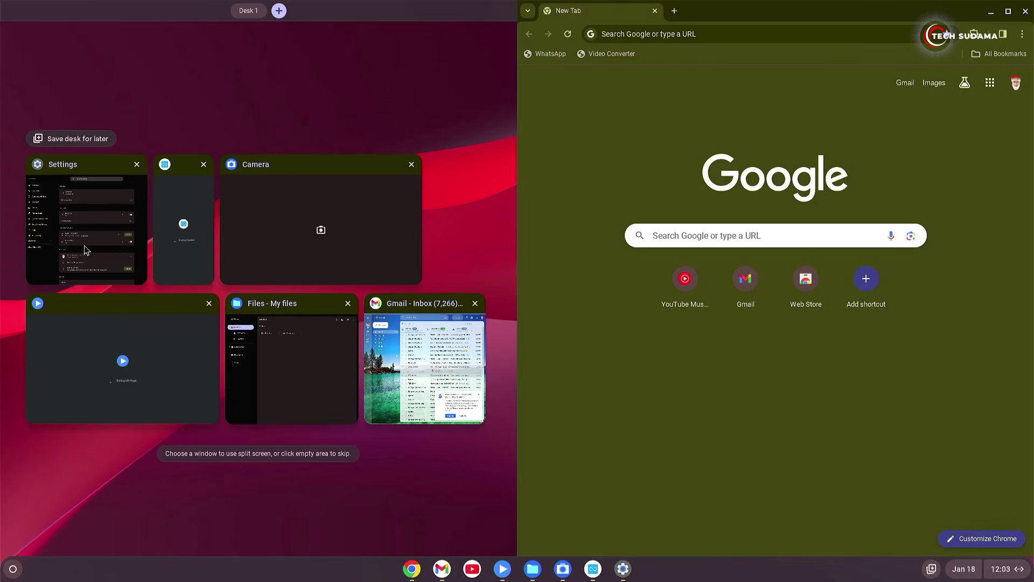
left_click(145, 293)
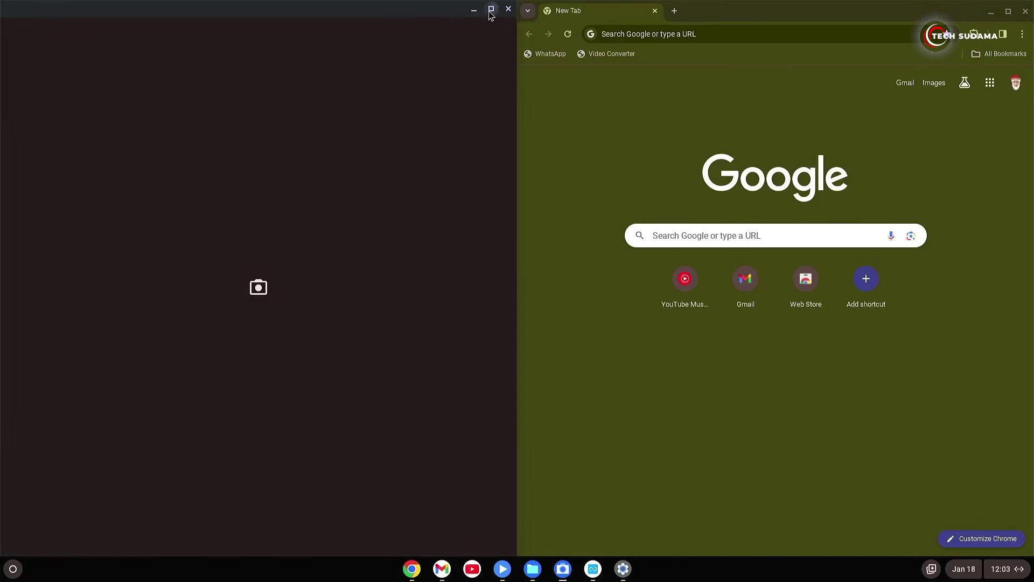
Set the Camera window's layout to Float
mouse_move(492, 14)
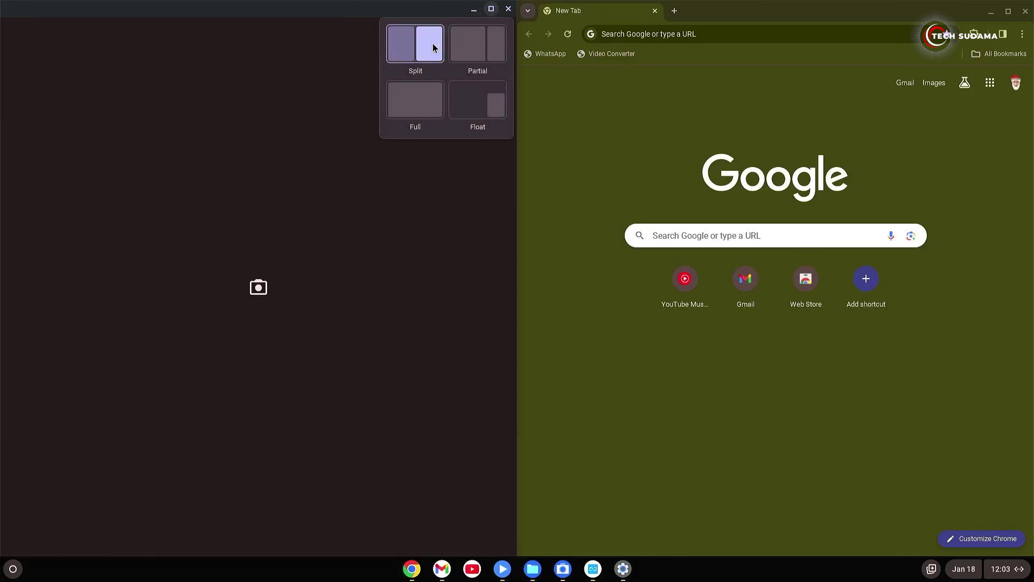
left_click(470, 100)
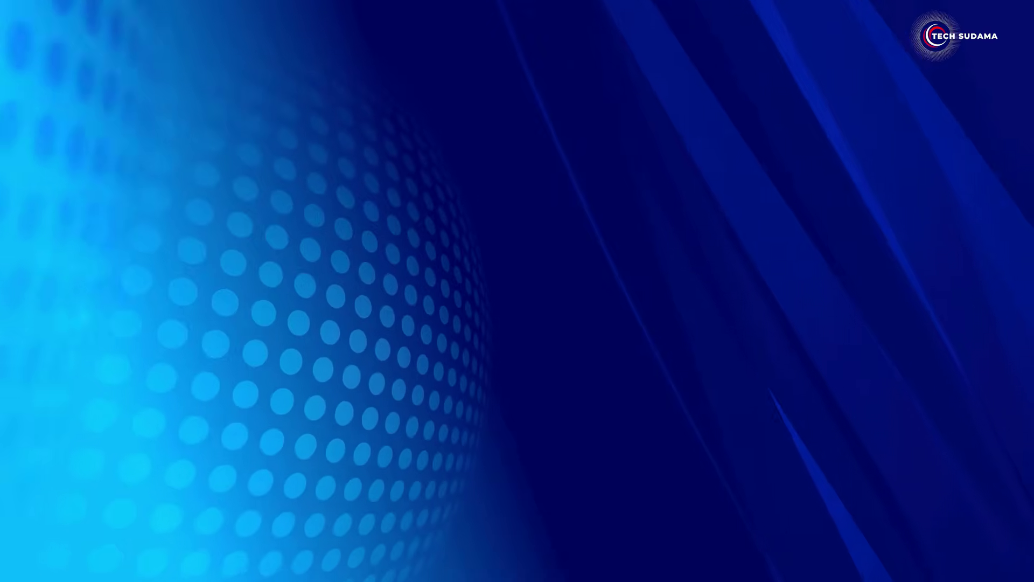